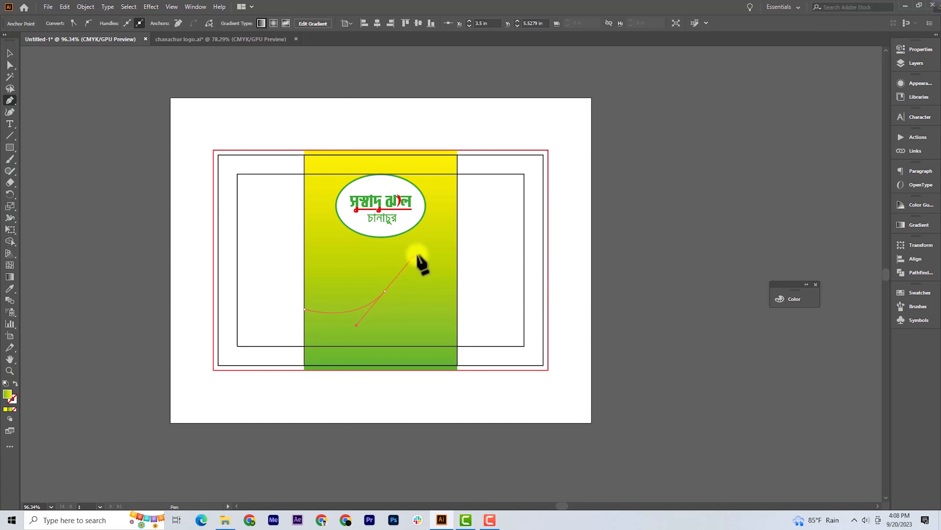
- Draw a closed wave-topped shape with the Pen tool across the lower part of the green-yellow front panel
drag(417, 252, 418, 251)
click(458, 270)
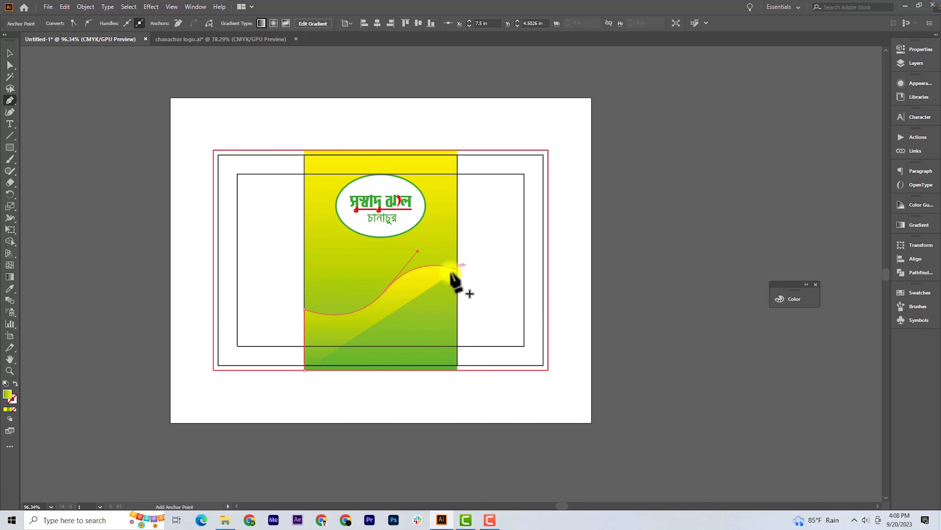
click(458, 369)
click(305, 369)
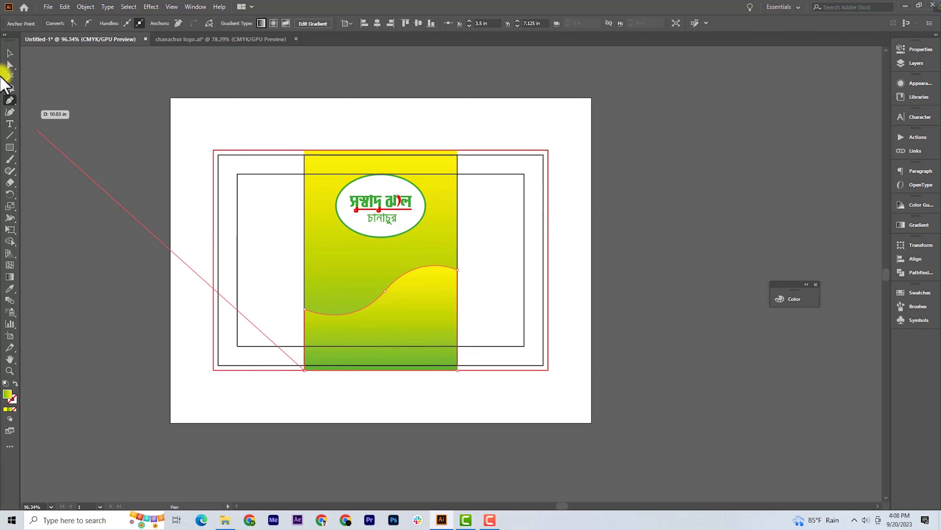
click(8, 57)
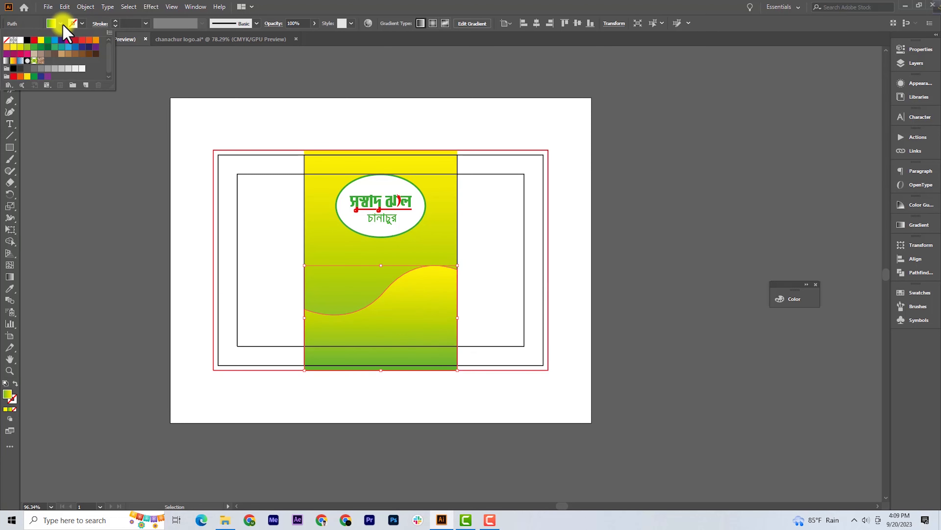
- Fill the wave shape white and paste a copy of it directly behind
click(60, 24)
click(20, 40)
click(65, 7)
click(82, 47)
click(67, 7)
click(110, 88)
- Fill the back copy red and nudge it upward to form a thin red band along the wave's edge
click(61, 23)
click(34, 40)
key(Escape)
key(Up)
key(Up)
key(Up)
key(Up)
key(Up)
key(Up)
key(Up)
key(Up)
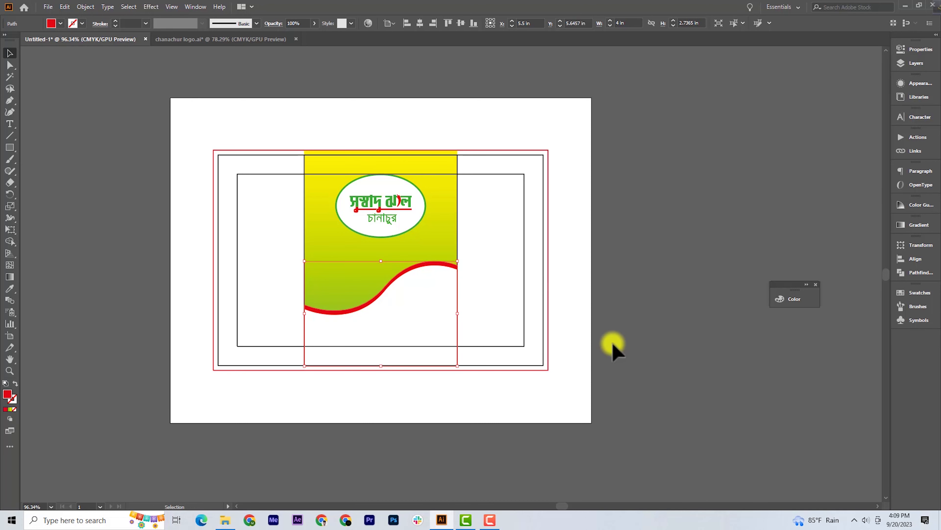
click(681, 314)
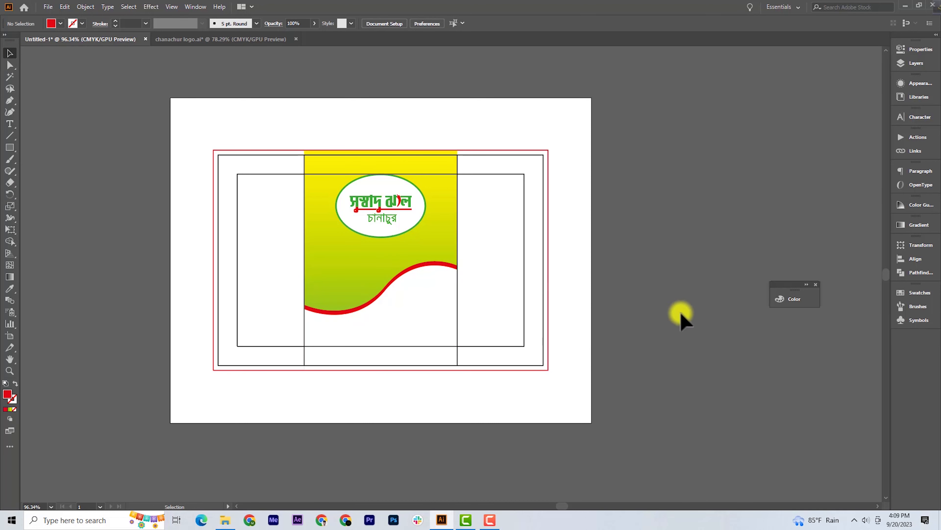
- Place the chanachur snack photo in the document and scale it to about 7.35 in wide over the wave
click(225, 520)
drag(719, 152, 434, 386)
scroll(463, 417, down, 1)
click(160, 23)
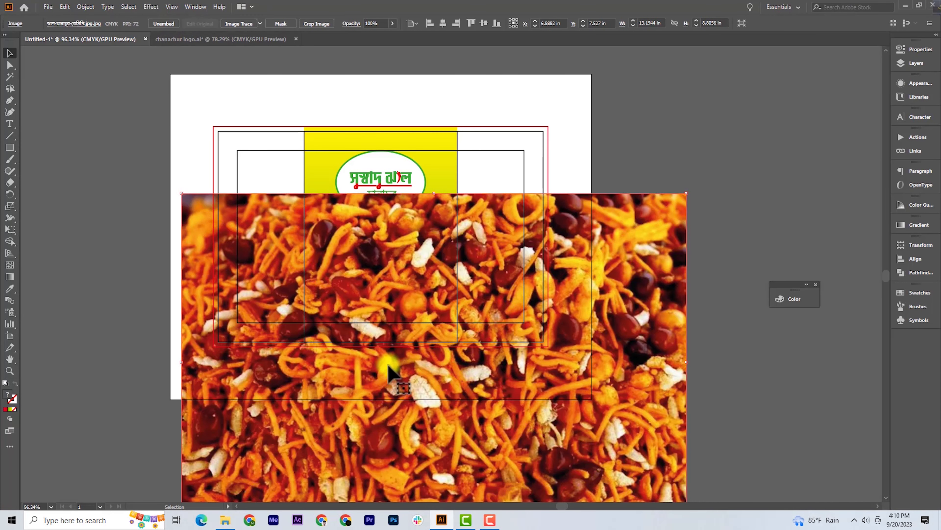
drag(686, 362, 465, 336)
drag(385, 358, 466, 362)
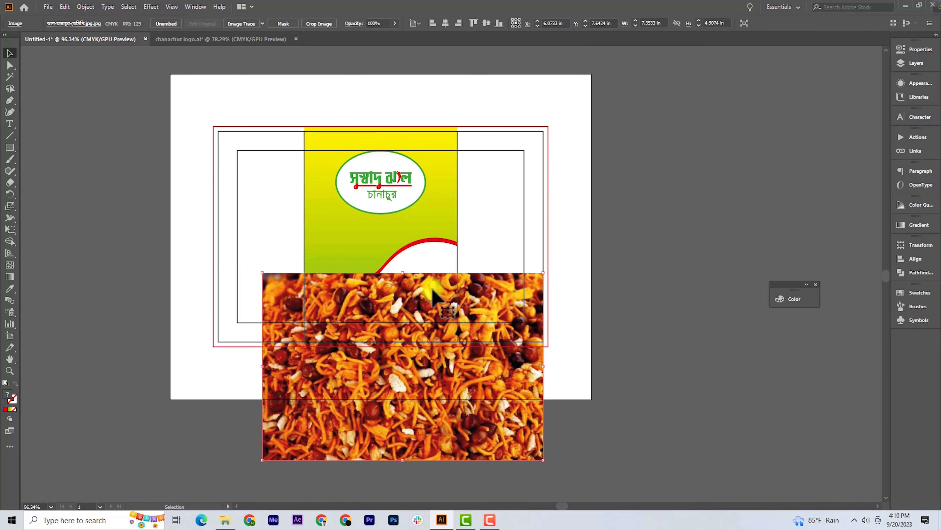
- Bring the white wave shape in front of the snack photo
click(429, 258)
key(ctrl+shift+bracketright)
key(ctrl+z)
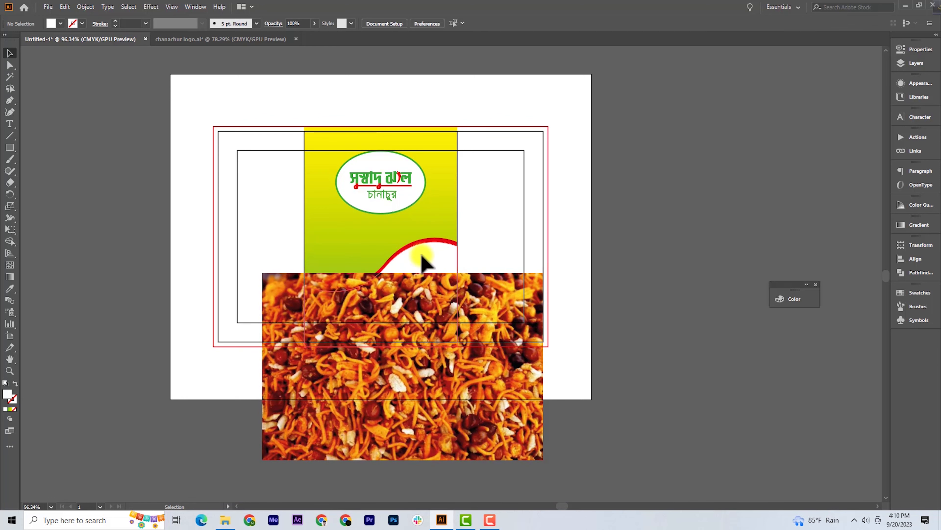
right_click(422, 256)
mouse_move(482, 419)
click(548, 419)
click(636, 366)
- Shrink the snack photo to just cover the wave area and clip it with the white wave shape
drag(404, 463, 395, 359)
shift+click(426, 273)
right_click(420, 268)
click(461, 353)
- Draw a white arched shape with the Pen tool over the left dip of the red wave band
key(p)
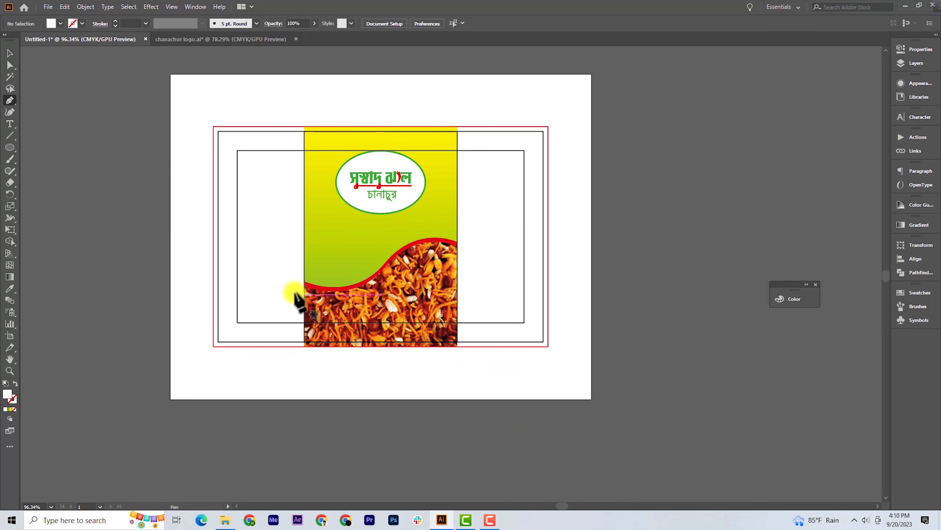
click(304, 285)
drag(393, 257, 464, 284)
click(393, 259)
click(395, 272)
click(337, 301)
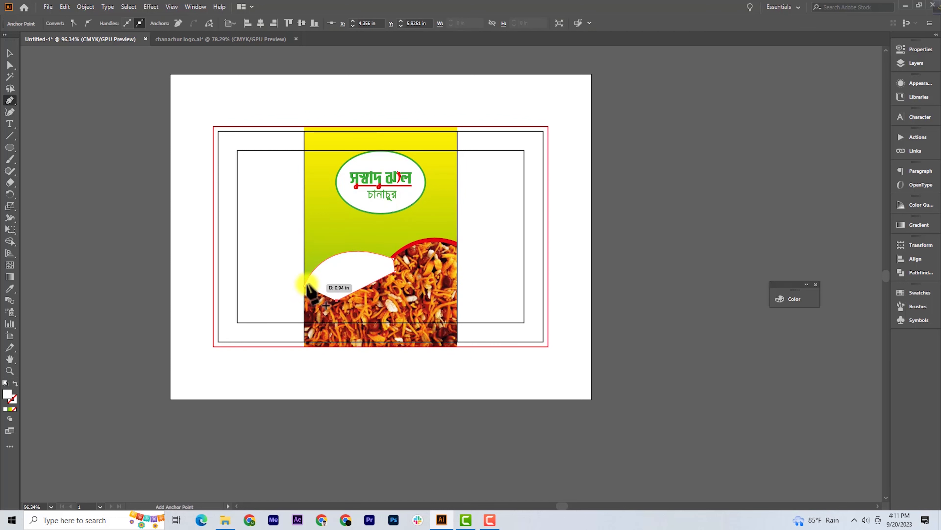
click(10, 54)
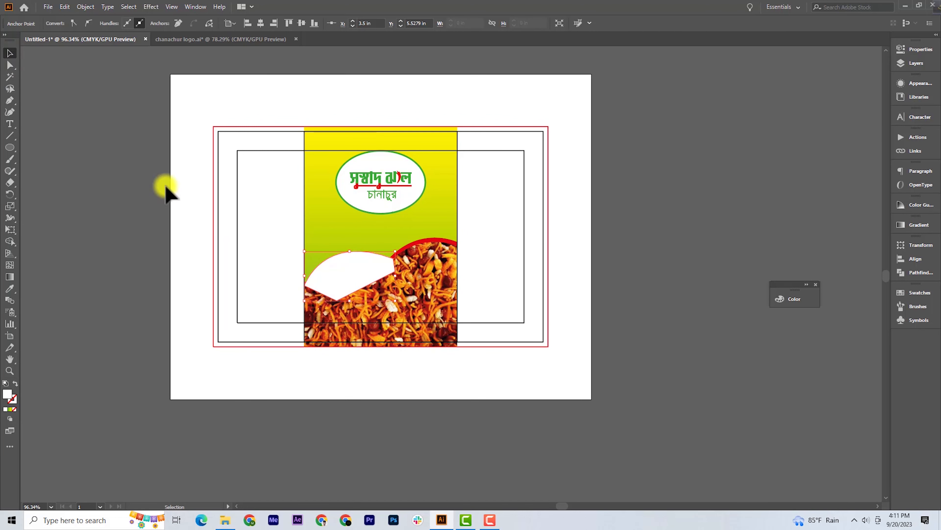
click(646, 329)
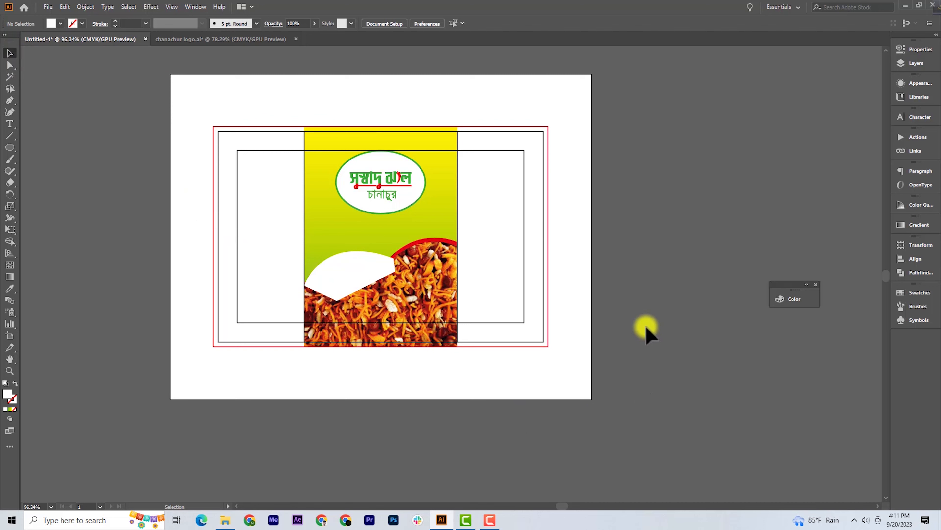
- Bring the red wave and the clipped snack photo in front of the white arched shape
click(415, 242)
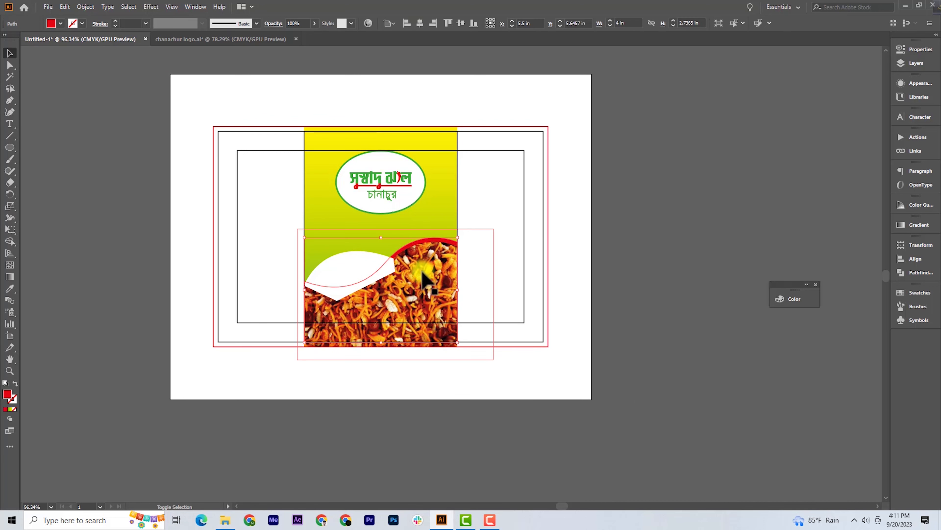
shift+click(422, 273)
right_click(424, 258)
mouse_move(464, 369)
click(576, 378)
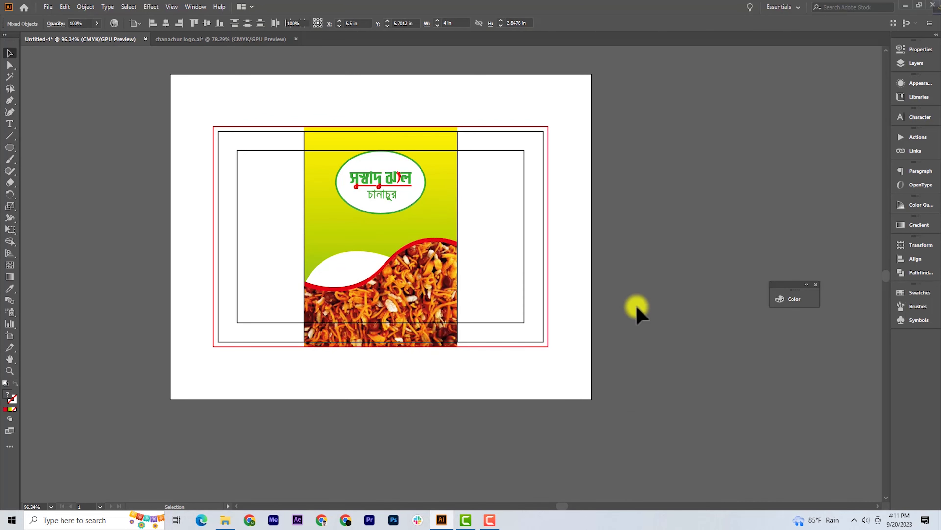
click(637, 296)
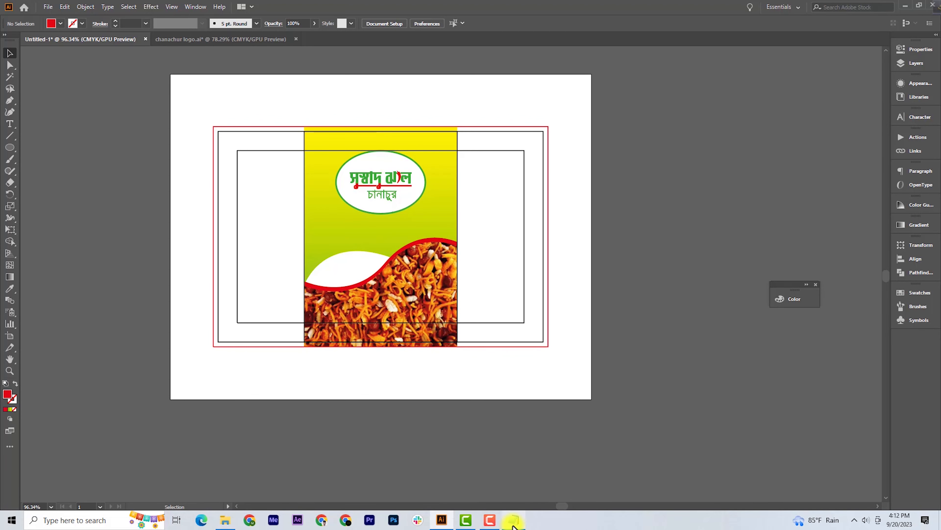
- Copy the slogan from the text notes and add "সুস্বাদু ,ঝাল তার আসল পরিচয়" as text below the package layout
click(513, 522)
click(775, 169)
scroll(367, 348, down, 3)
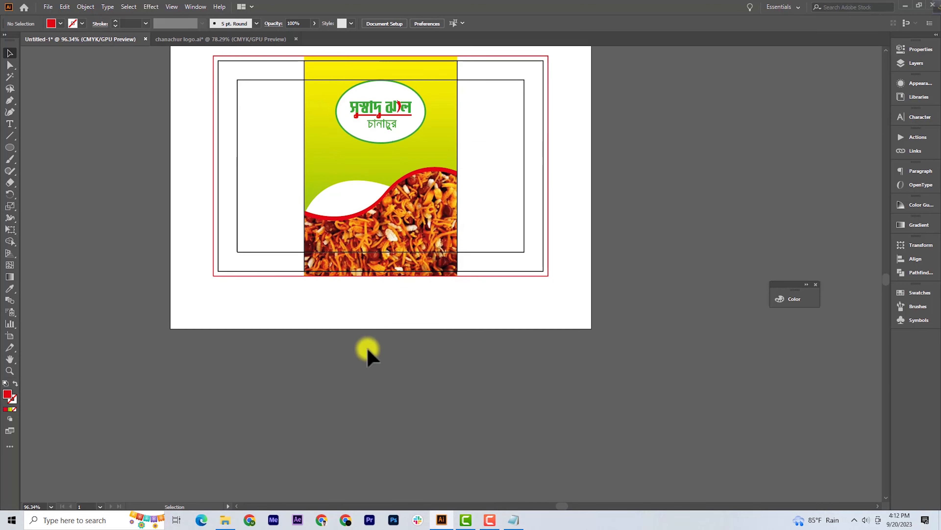
scroll(372, 352, up, 1)
click(10, 124)
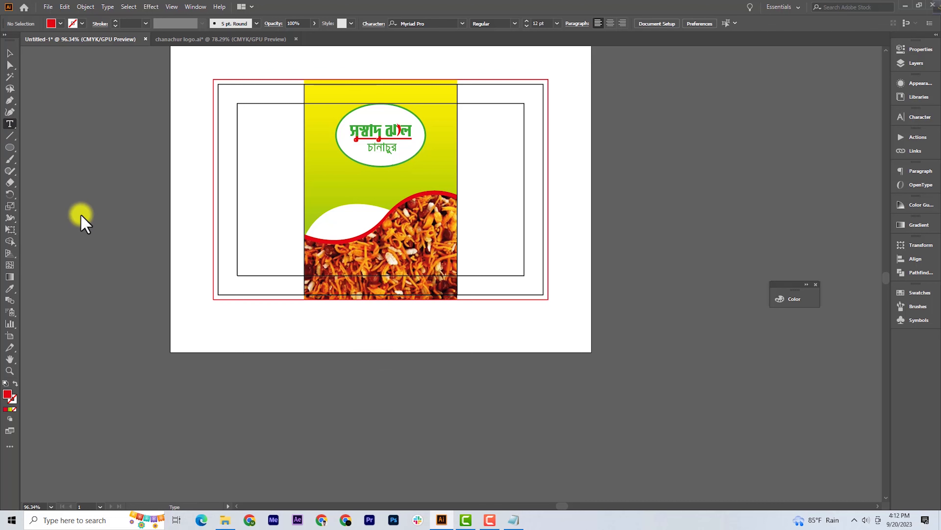
click(95, 226)
click(9, 53)
drag(132, 233, 355, 326)
- Split the last word "পরিচয়" off the slogan into its own text object beneath the first line
key(ctrl+x)
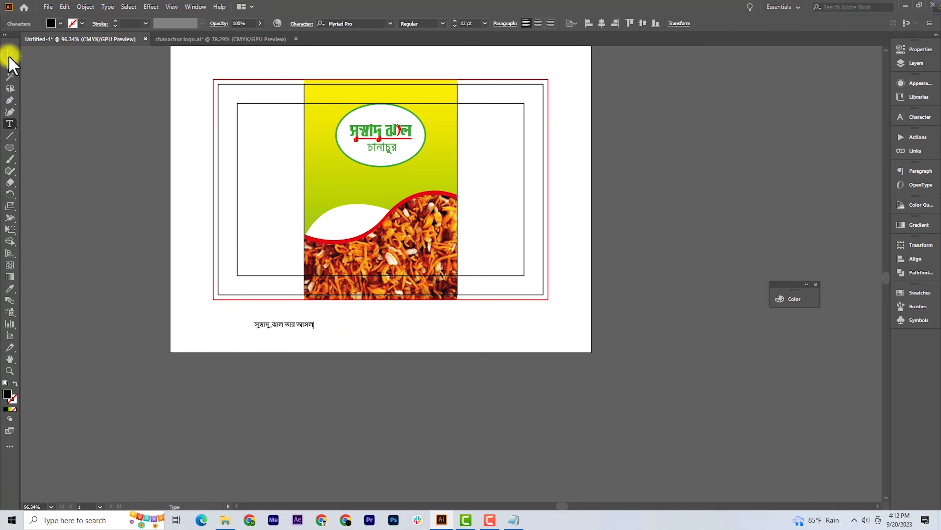
click(9, 54)
click(324, 376)
key(ctrl+v)
drag(450, 274, 283, 312)
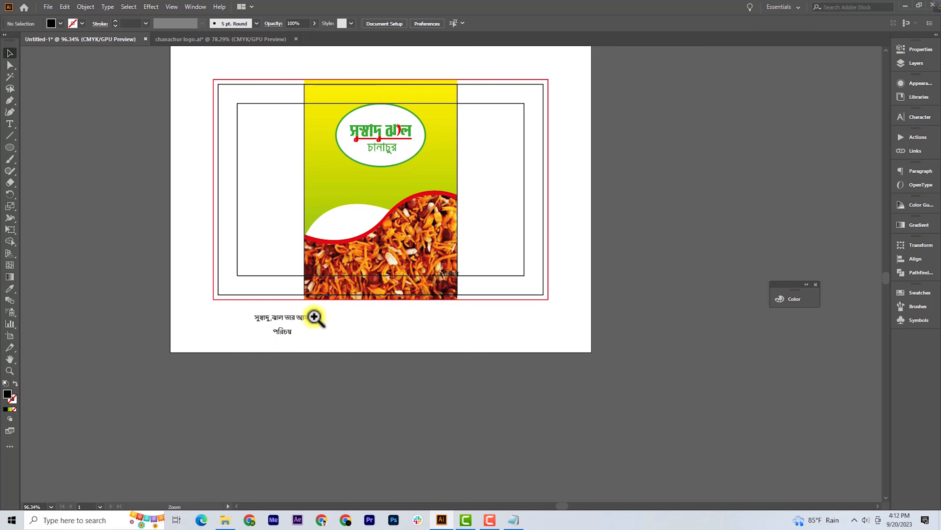
- Set both slogan lines in the SolaimanLipi Bold font
click(283, 313)
scroll(286, 313, up, 7)
text(sol)
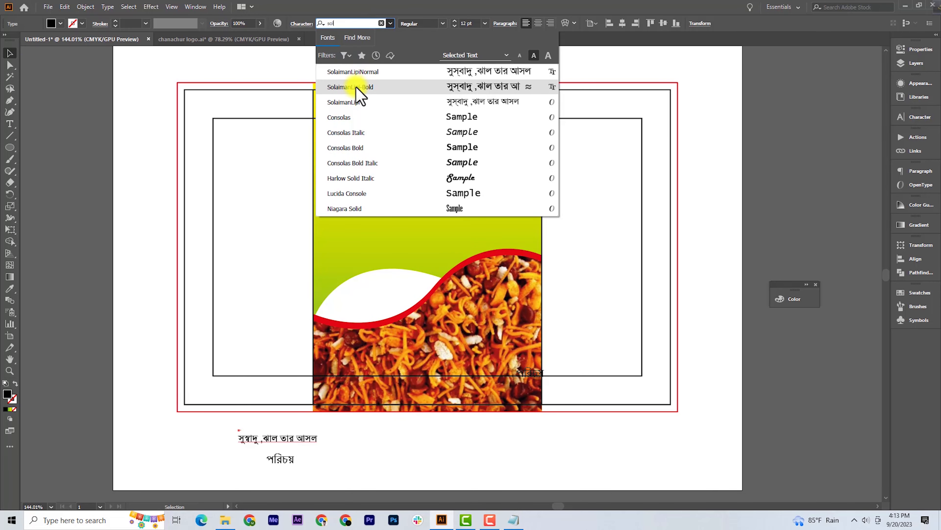
click(357, 89)
click(281, 460)
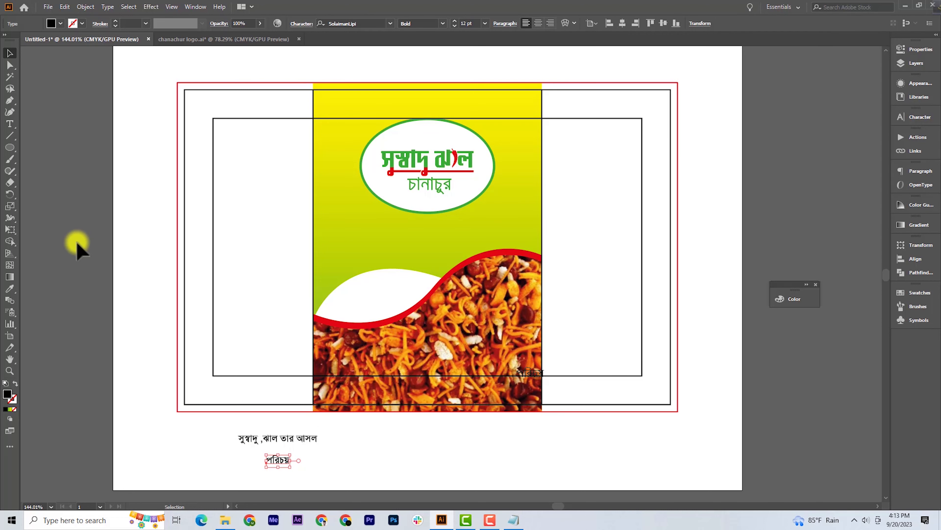
- Move the first slogan line onto the white arched shape and warp it with an Arc of 30% bend and -2% horizontal distortion
drag(292, 439, 389, 292)
click(566, 23)
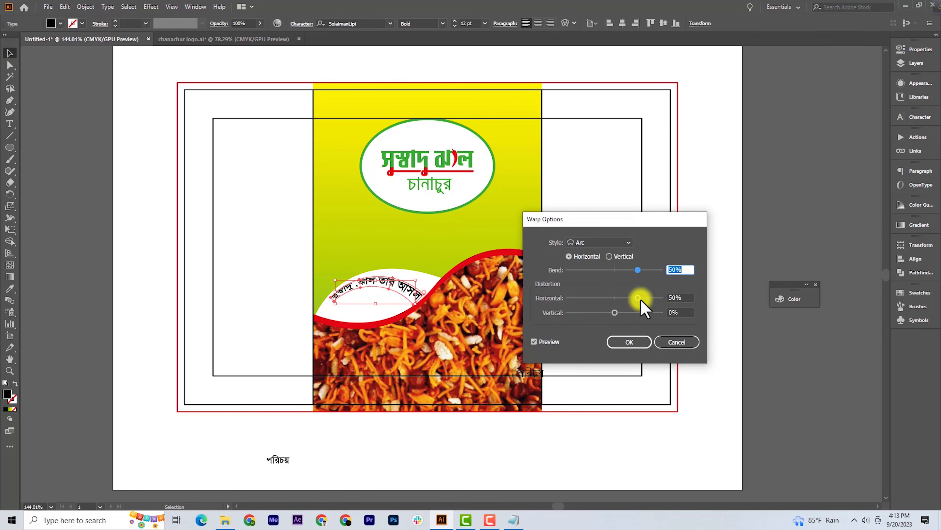
drag(637, 270, 633, 270)
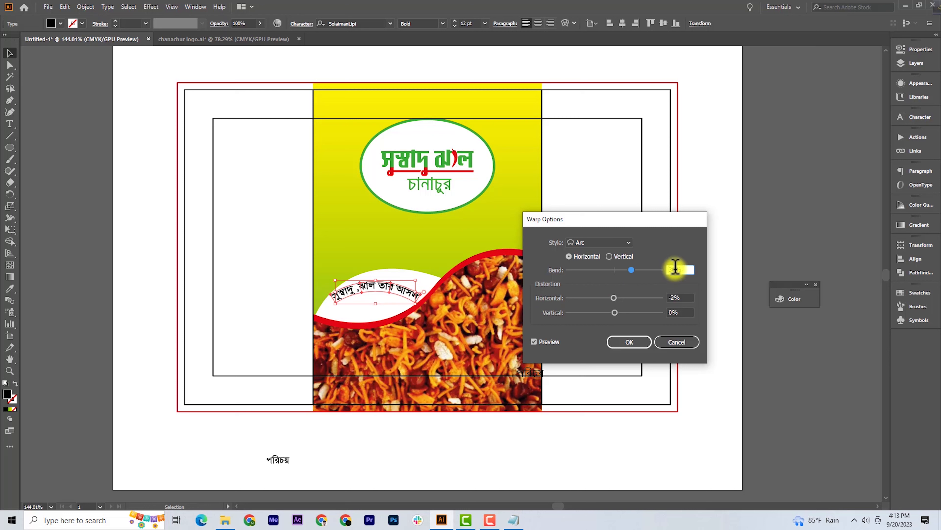
click(637, 346)
- Rotate the warped slogan line to follow the white shape's slope and nudge it into place
drag(425, 307, 436, 297)
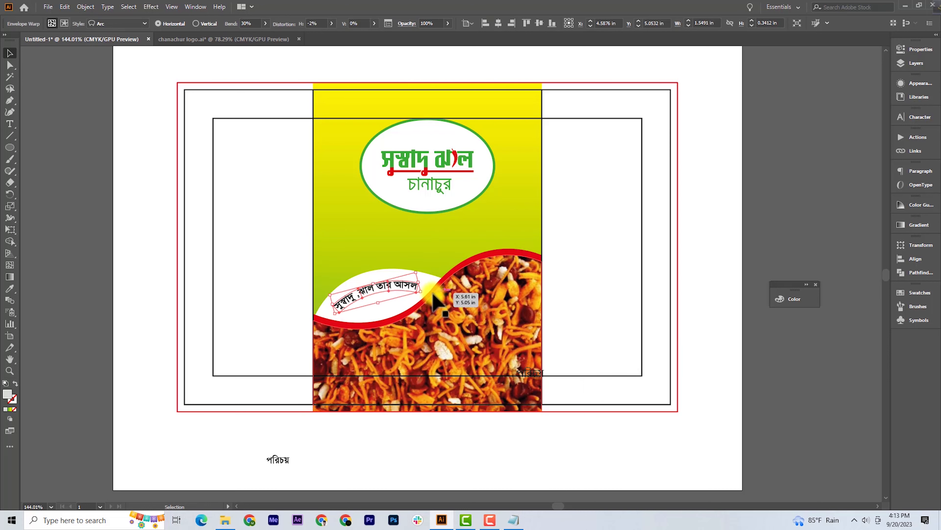
key(Up)
key(Left)
click(114, 250)
- Place the word "পরিচয়" beneath the warped slogan line inside the white shape
drag(282, 460, 395, 302)
key(ctrl+space)
scroll(420, 454, down, 2)
click(420, 453)
scroll(394, 325, down, 3)
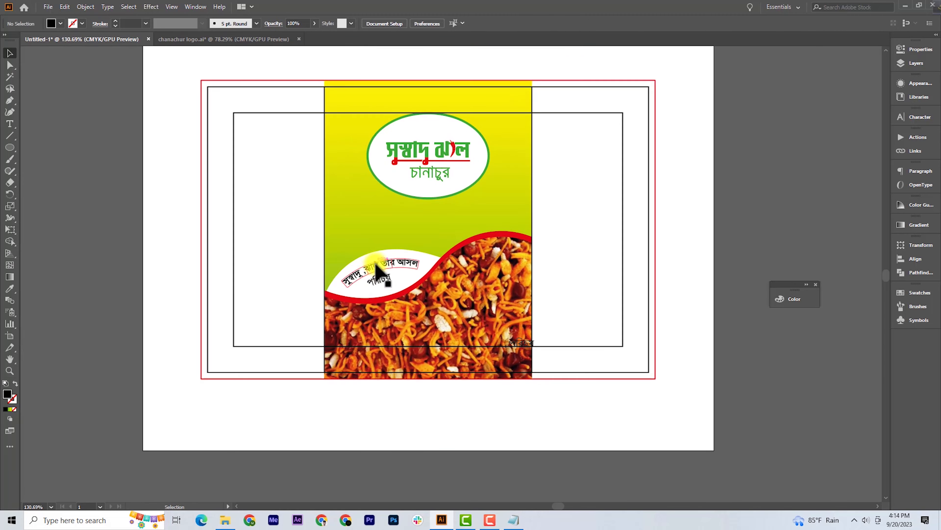
- Colour the word "পরিচয়" green to match the logo
click(379, 278)
shift+click(377, 266)
key(v)
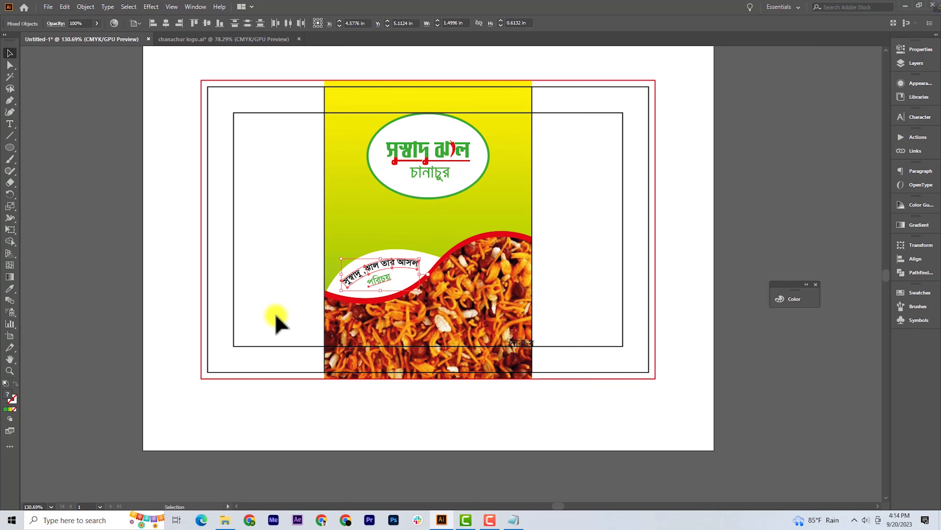
- Expand the warped slogan line into outlines and colour it green with the Eyedropper
click(373, 269)
click(85, 7)
click(118, 133)
click(85, 6)
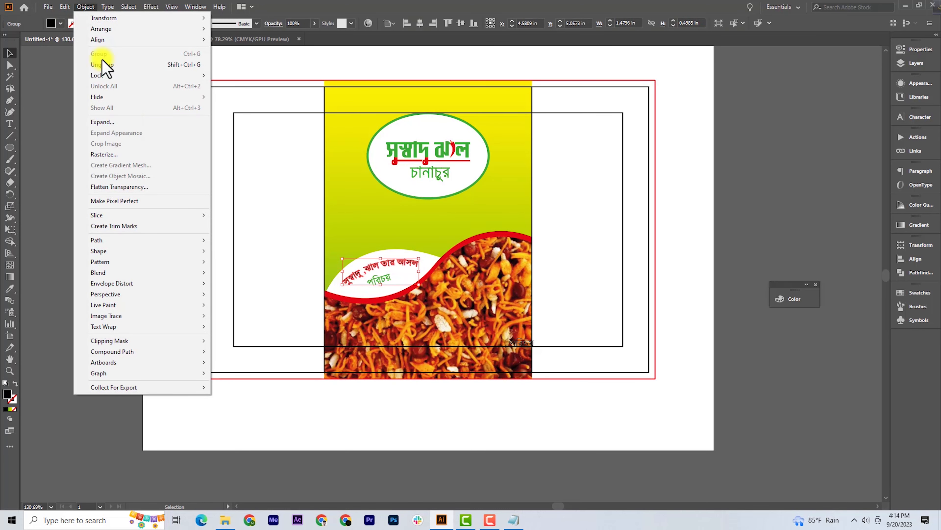
click(119, 122)
click(10, 288)
click(8, 55)
click(44, 126)
- Remove the stray text lying over the lower right corner of the snack photo
drag(315, 234, 259, 225)
drag(447, 304, 452, 393)
click(451, 393)
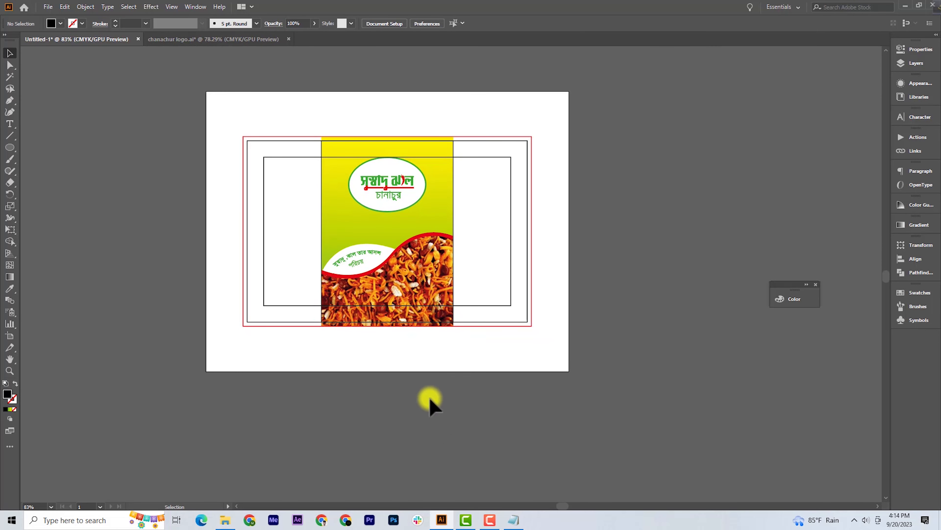
scroll(344, 319, up, 1)
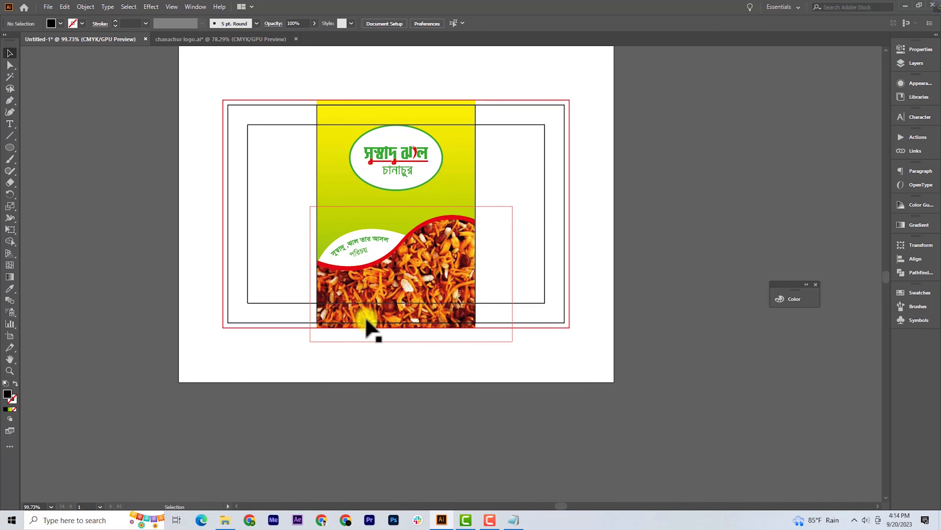
- Draw a small white rectangle with fully rounded corners as a label over the lower left of the snack photo
drag(9, 148, 48, 148)
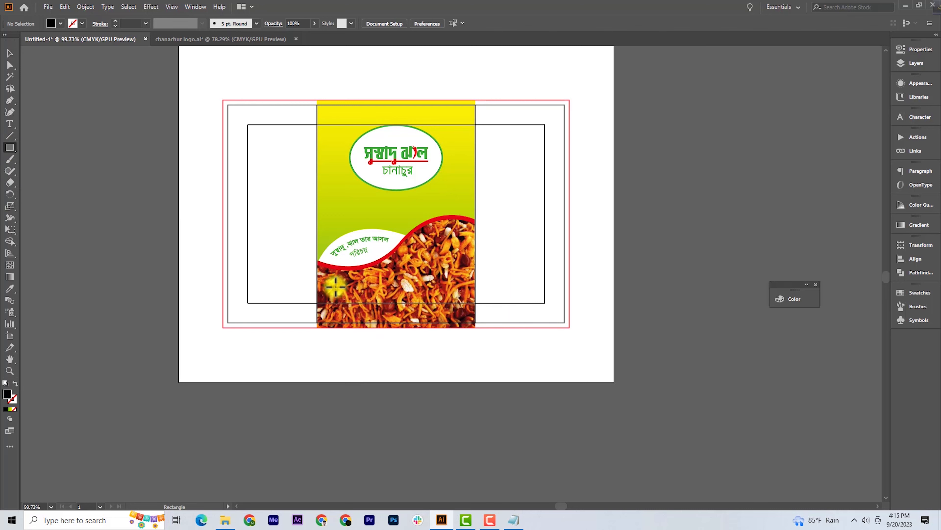
drag(389, 295, 387, 294)
click(9, 66)
click(55, 23)
click(21, 42)
click(11, 53)
click(56, 114)
click(367, 288)
key(ctrl+t)
drag(387, 288, 330, 272)
click(355, 305)
- Copy the net-weight text "নিট ওজনঃ ৫০ গ্রাম" from the text notes and place it over the white label
click(512, 519)
key(ctrl+c)
click(297, 440)
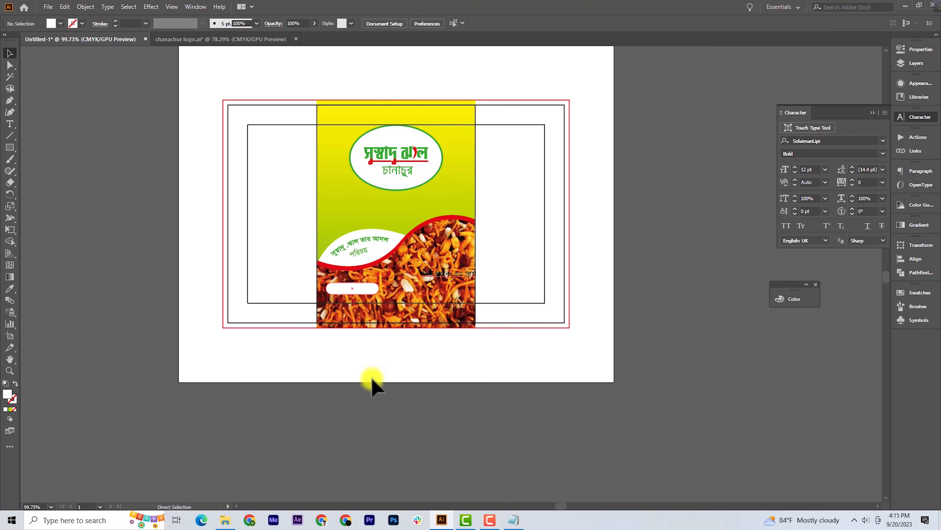
key(ctrl+v)
drag(463, 274, 375, 293)
scroll(375, 291, up, 3)
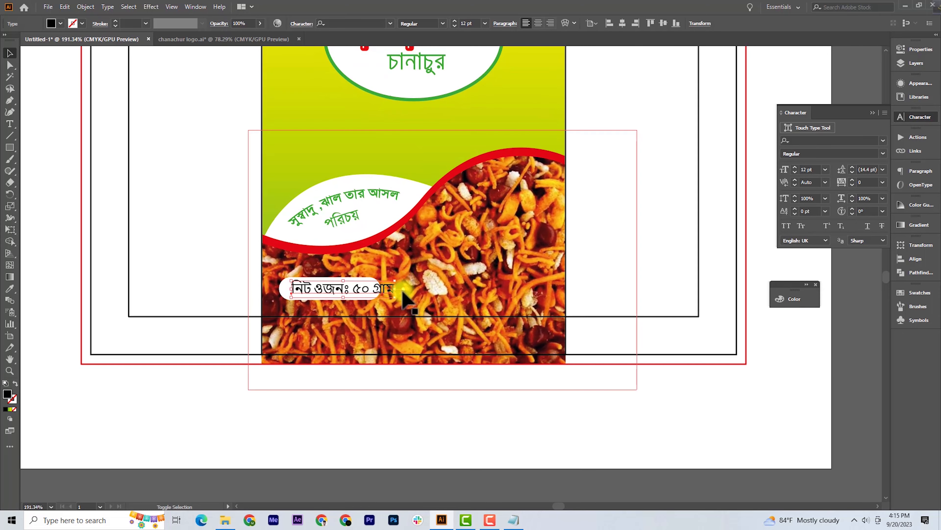
key(Left)
key(Left)
- Scale the net-weight text down to 7.44 pt and centre it inside the white label
click(427, 493)
click(335, 282)
drag(331, 278, 359, 289)
click(427, 494)
click(367, 288)
shift+click(379, 287)
click(381, 431)
scroll(405, 449, down, 3)
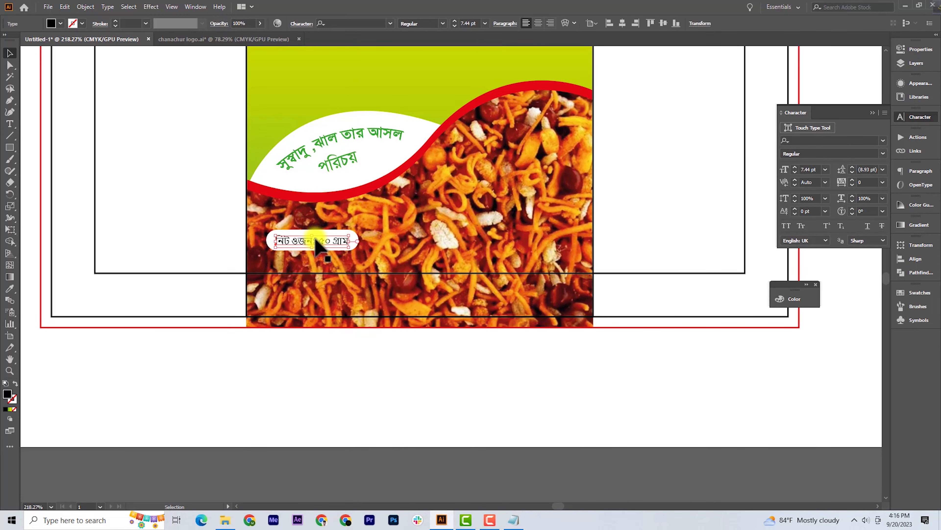
scroll(349, 405, down, 4)
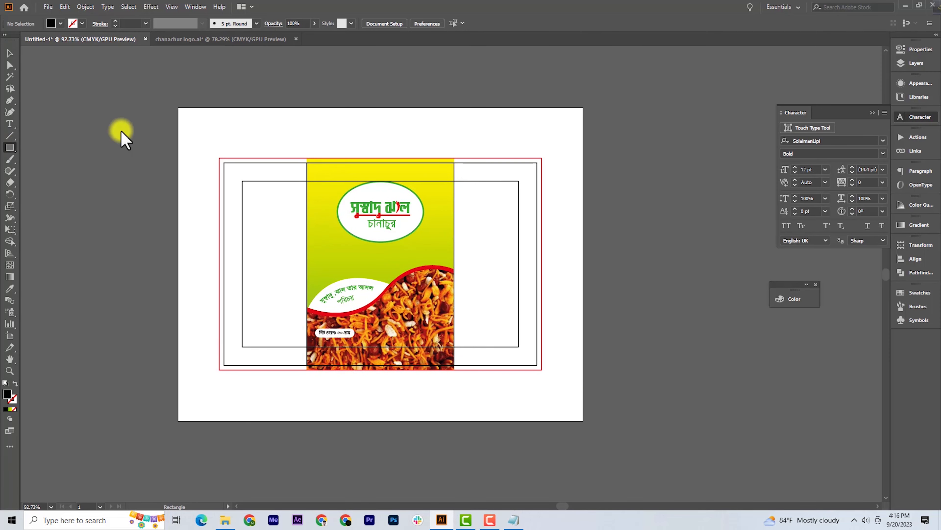
- Draw a rectangle of 2.375 × 5.75 in over the right side panel and fill it with C 0, M 25, Y 100, K 0
drag(488, 207, 541, 369)
click(60, 24)
click(44, 41)
click(797, 299)
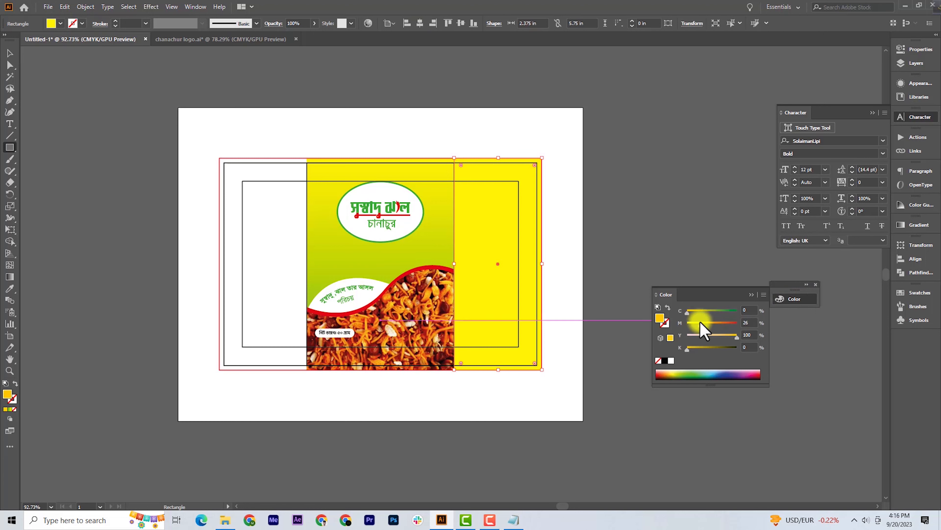
drag(701, 322, 701, 324)
click(9, 54)
click(599, 256)
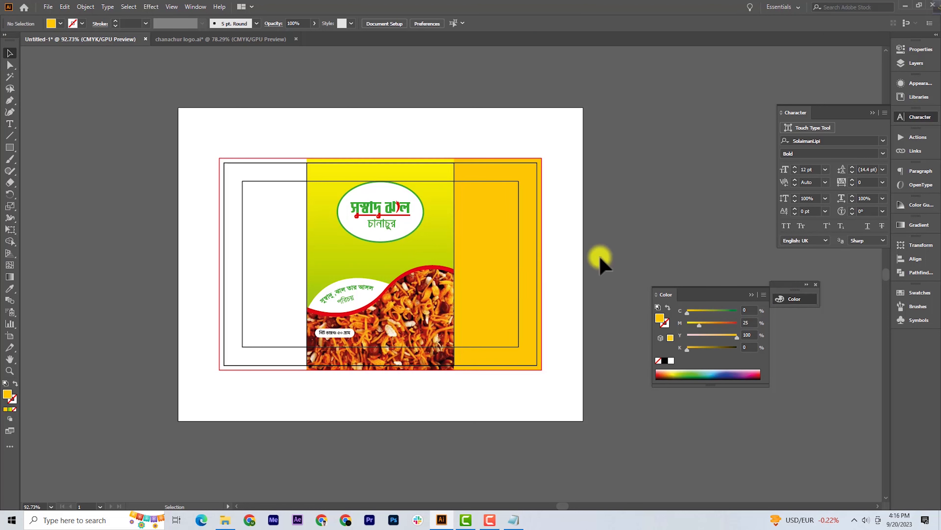
- Copy the orange-yellow panel rectangle onto the left side panel, fitted to the bleed edge and the fold line
drag(495, 253, 273, 252)
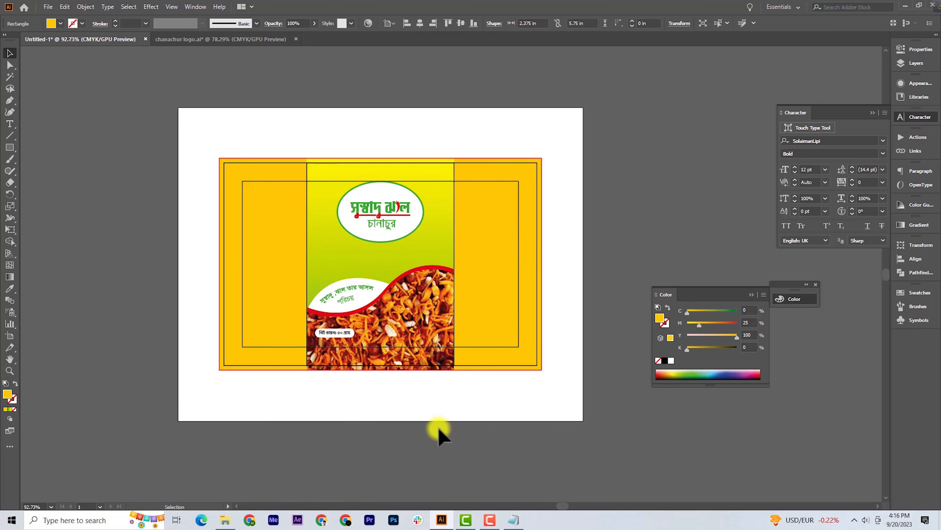
click(437, 431)
click(748, 296)
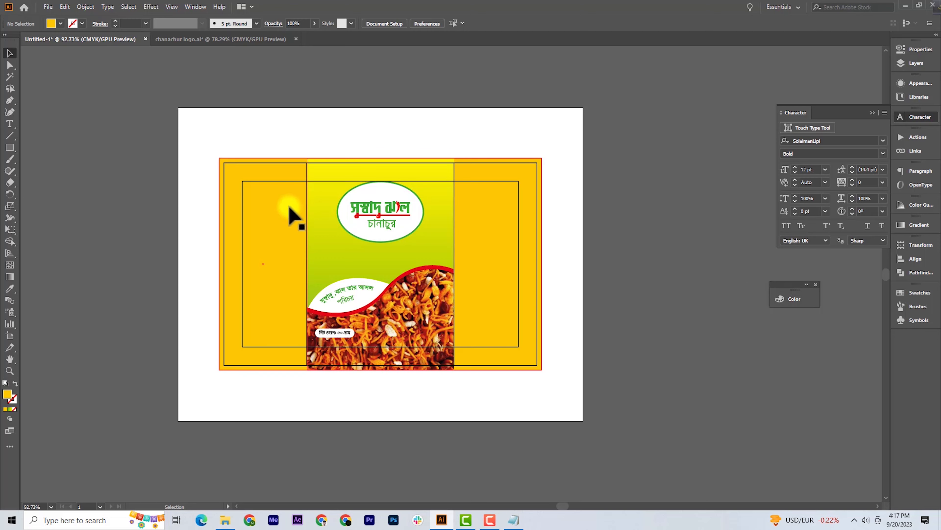
- Place the Nutrition Facts image pngwing.com (2).png, scale it to about 2.86 in wide, embed it and align it to the left panel's upper inner corner
click(225, 519)
drag(885, 96, 448, 290)
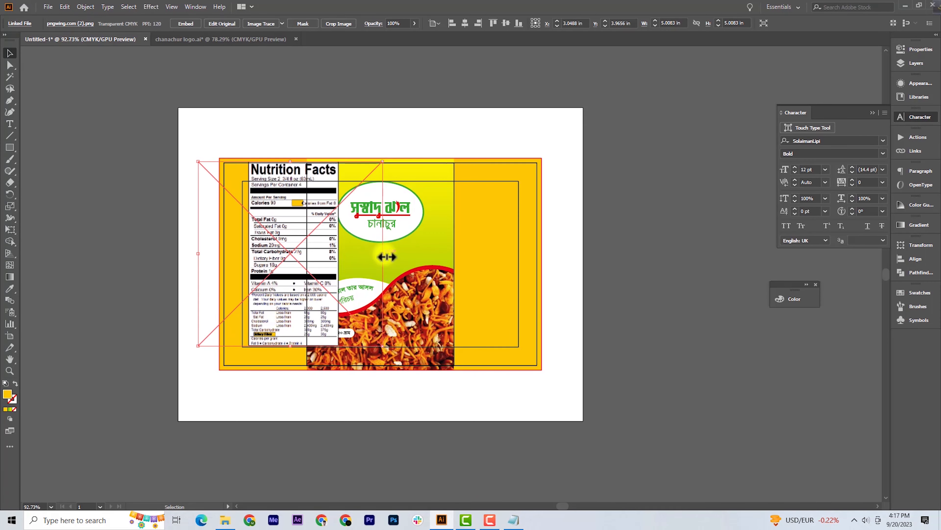
drag(386, 256, 343, 256)
drag(283, 222, 260, 204)
click(195, 25)
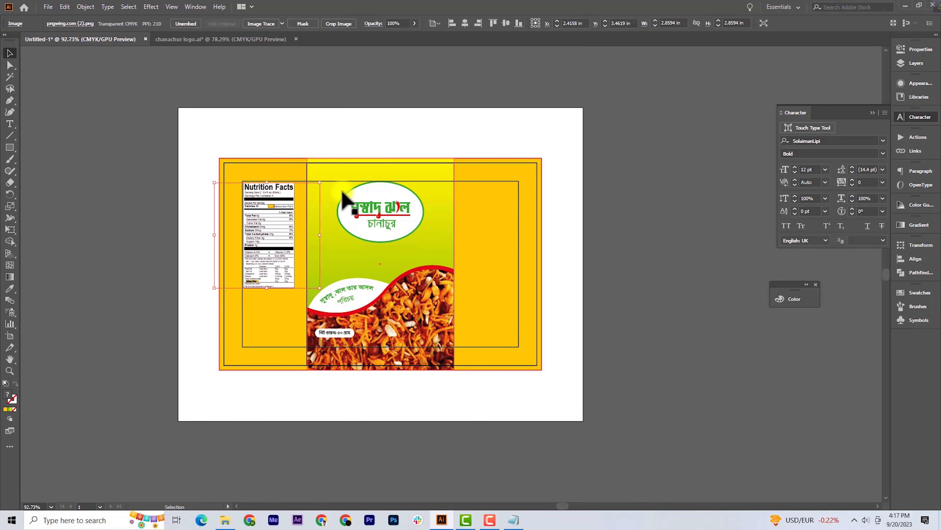
key(Up)
key(Up)
key(Left)
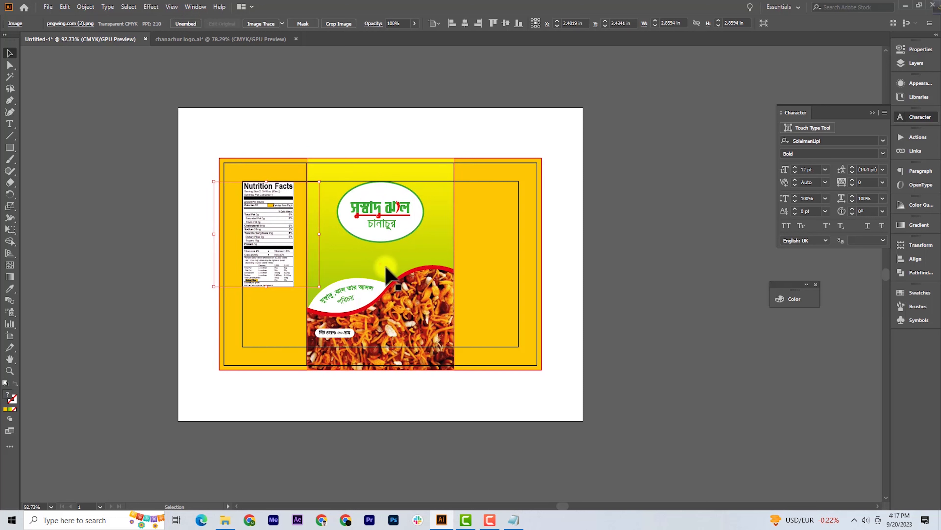
- Move the oval front logo slightly down, show the rulers and add a horizontal guide at the oval's upper edge
click(147, 218)
drag(386, 218, 386, 226)
click(629, 247)
key(ctrl+r)
drag(378, 189, 379, 188)
- Lower the Nutrition Facts image until its upper edge meets the horizontal guide
click(288, 215)
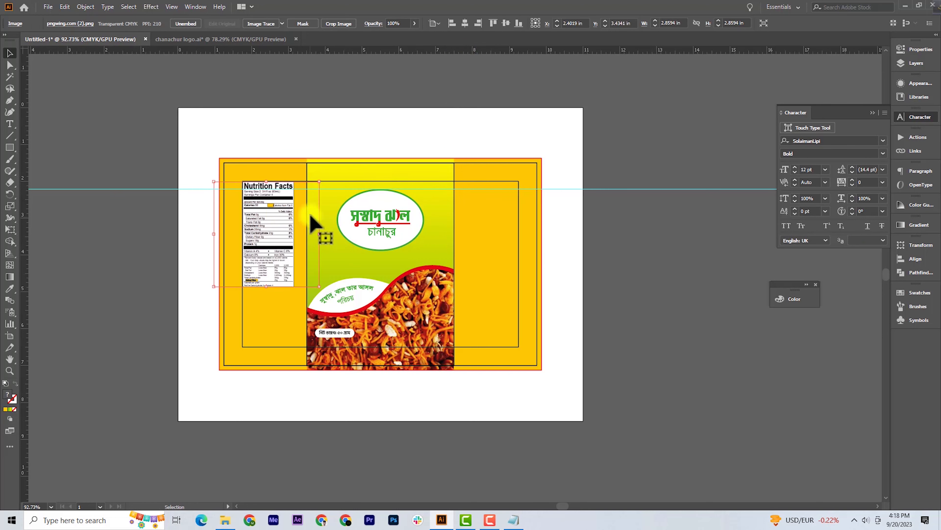
key(Down)
key(Down)
key(Down)
key(Down)
key(Down)
key(Down)
key(Down)
key(Down)
key(Down)
key(Down)
key(Down)
key(Down)
key(Down)
key(Down)
click(355, 433)
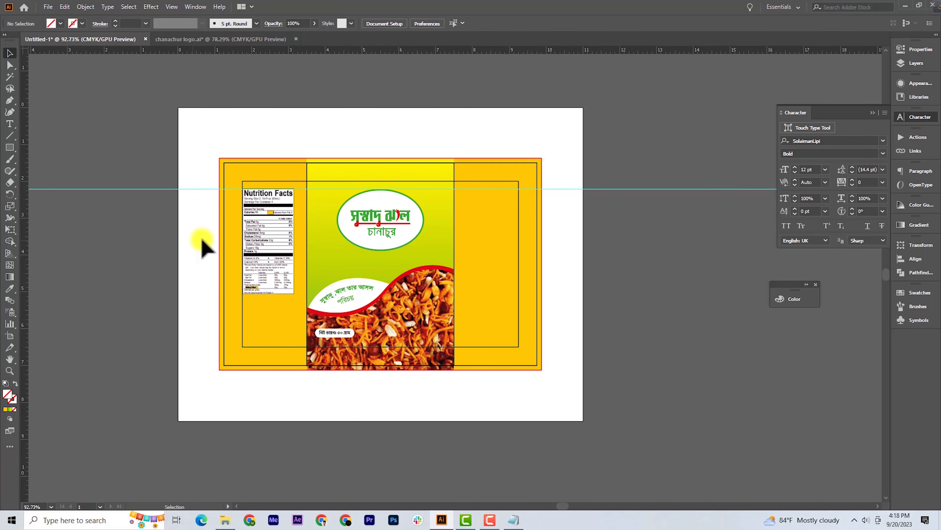
- Draw a small white spacer square in the left panel against the fold line and add a vertical guide at its outer edge, 3 in
ctrl+click(287, 212)
scroll(416, 259, right, 2)
scroll(408, 245, down, 3)
scroll(386, 208, right, 1)
ctrl+click(355, 193)
scroll(435, 253, right, 3)
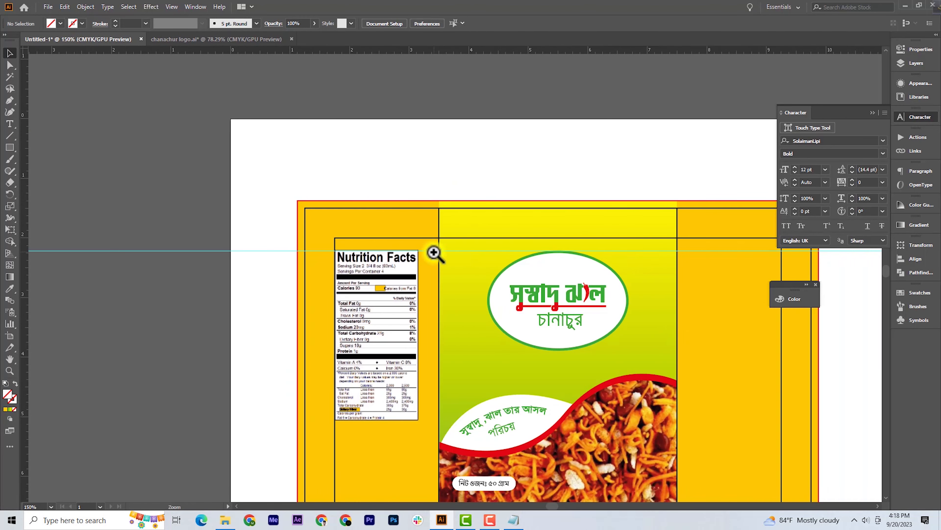
key(ctrl+minus)
scroll(445, 259, right, 2)
click(333, 298)
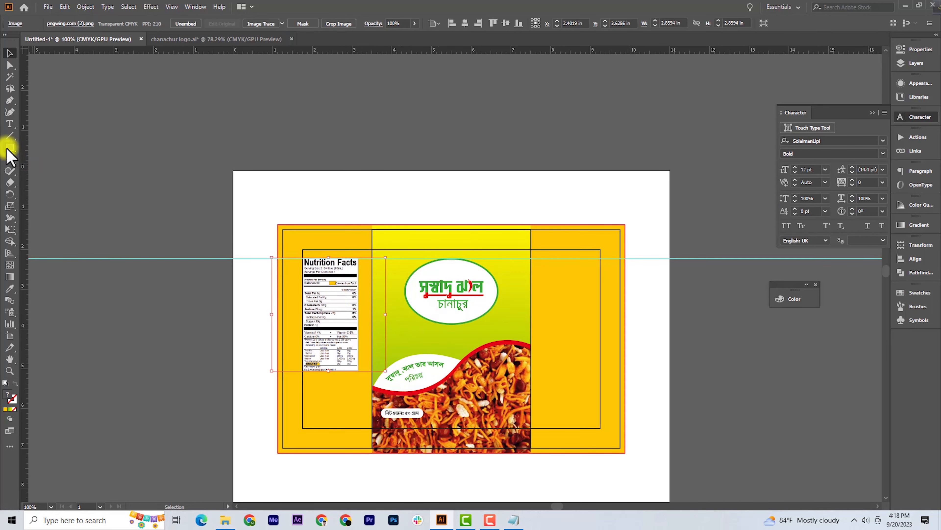
drag(302, 251, 283, 271)
click(52, 23)
click(22, 39)
key(Escape)
click(10, 53)
drag(298, 262, 367, 262)
click(311, 218)
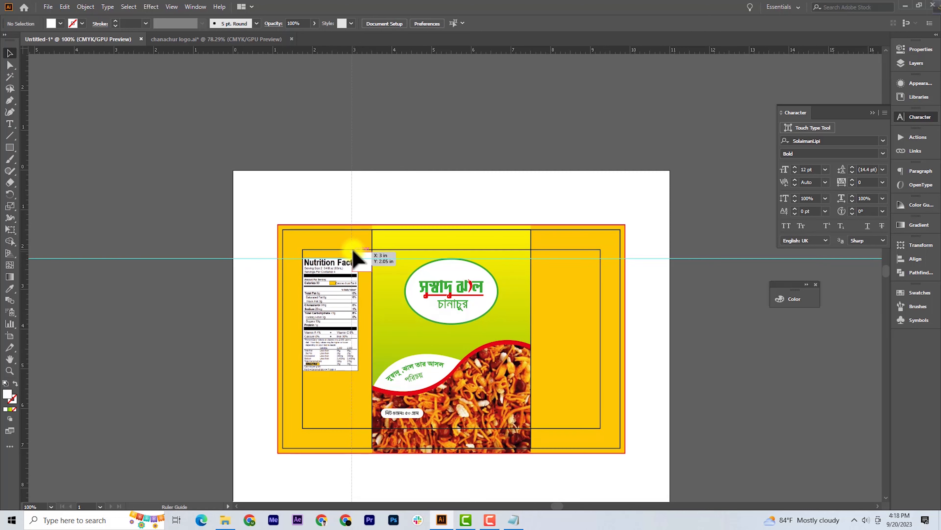
- Scale the Nutrition Facts image to about 2.70 in wide to fit the vertical guide, and raise it to the horizontal guide
click(330, 322)
mouse_move(368, 315)
mouse_down()
mouse_move(369, 323)
mouse_move(388, 318)
mouse_move(380, 316)
mouse_up()
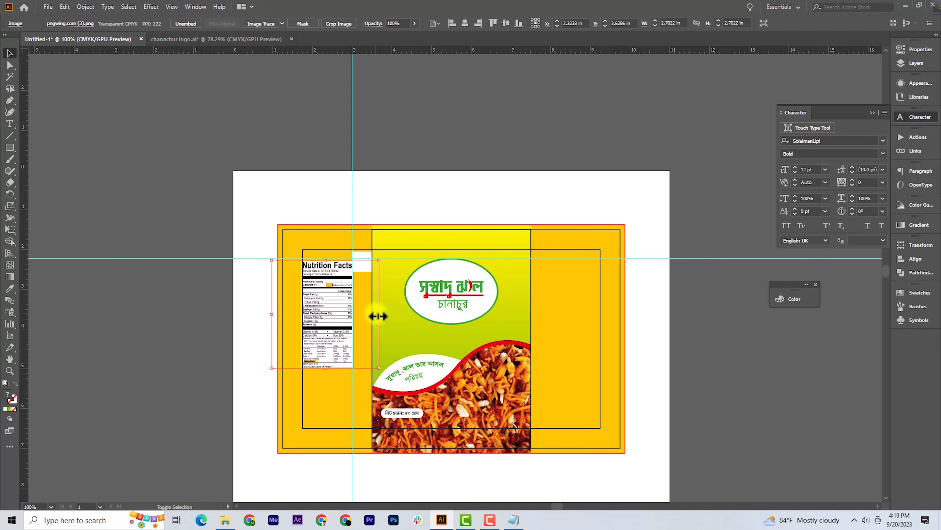
ctrl+click(370, 321)
drag(468, 267, 465, 270)
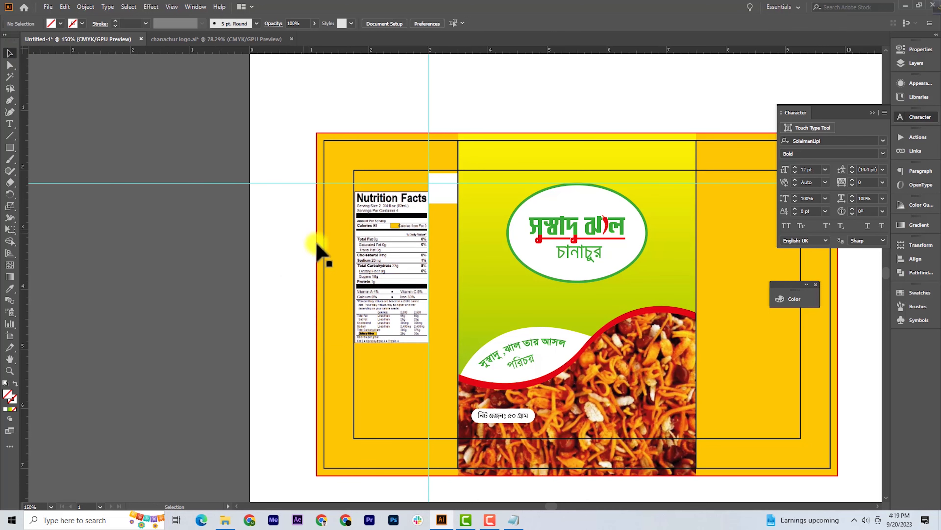
drag(389, 258, 387, 250)
click(186, 259)
- Use the white spacer square to add a matching vertical guide at 8 in on the right panel, and delete the square
scroll(186, 259, down, 2)
scroll(284, 196, right, 3)
drag(366, 134, 644, 120)
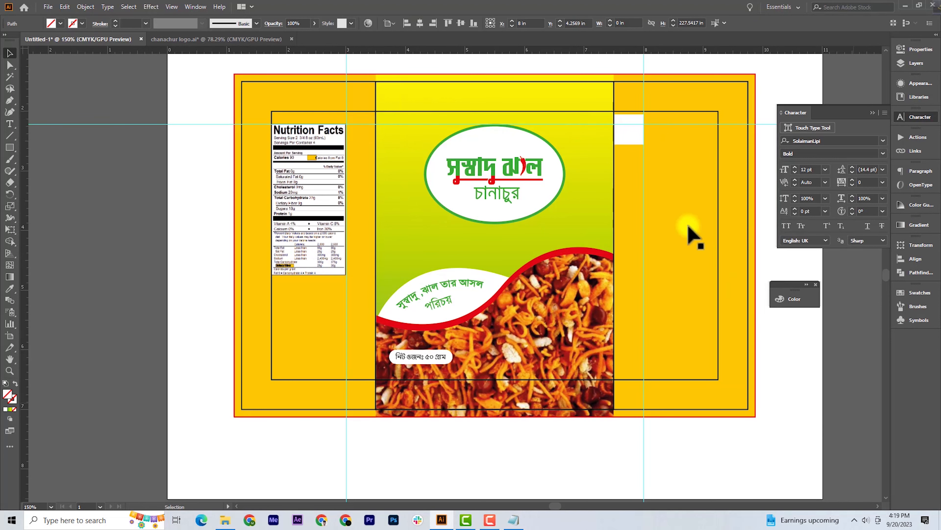
click(630, 141)
key(Delete)
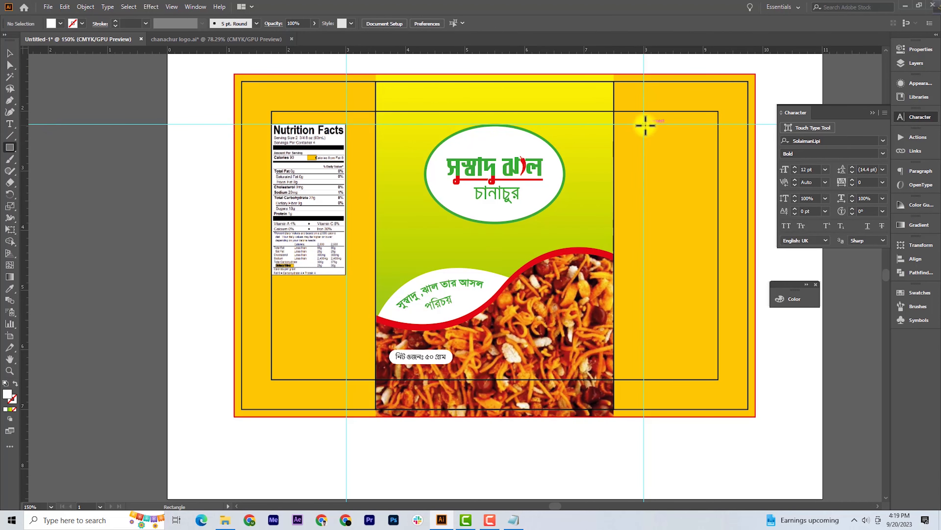
- Draw a white square in the right panel from the guide intersection to the inner margin line
drag(709, 193, 719, 198)
click(14, 52)
- Copy the logo lettering onto the right panel's white square, bring it to front and scale it to about 0.97 in wide
click(480, 185)
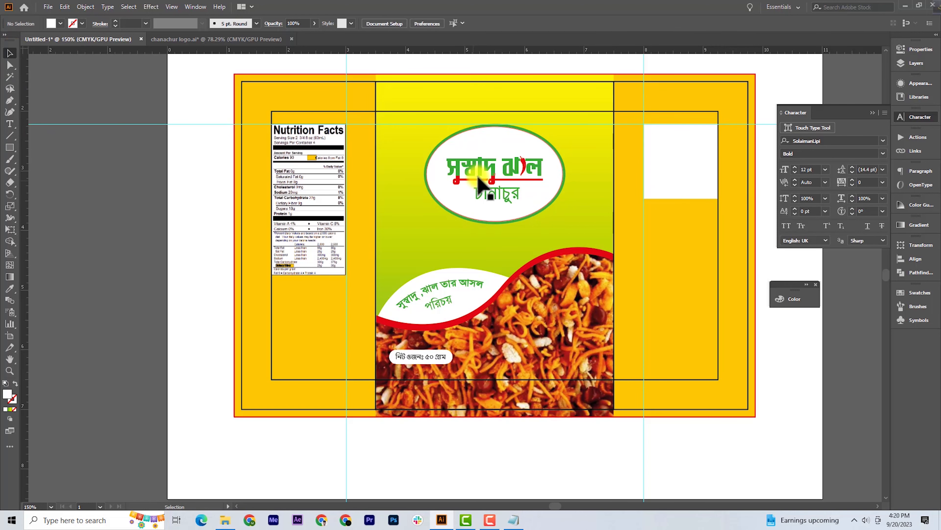
right_click(481, 163)
key(Escape)
drag(531, 194, 709, 170)
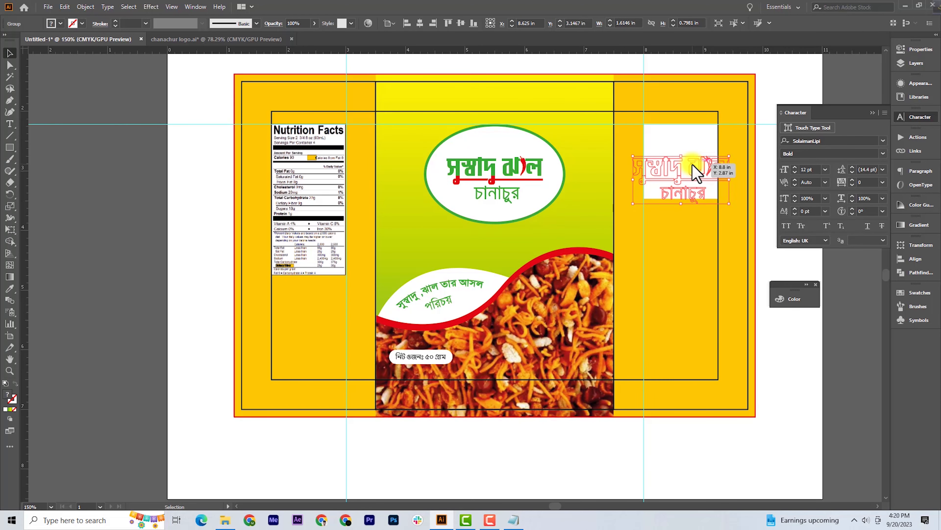
right_click(693, 164)
mouse_move(758, 287)
click(825, 284)
drag(718, 202, 710, 184)
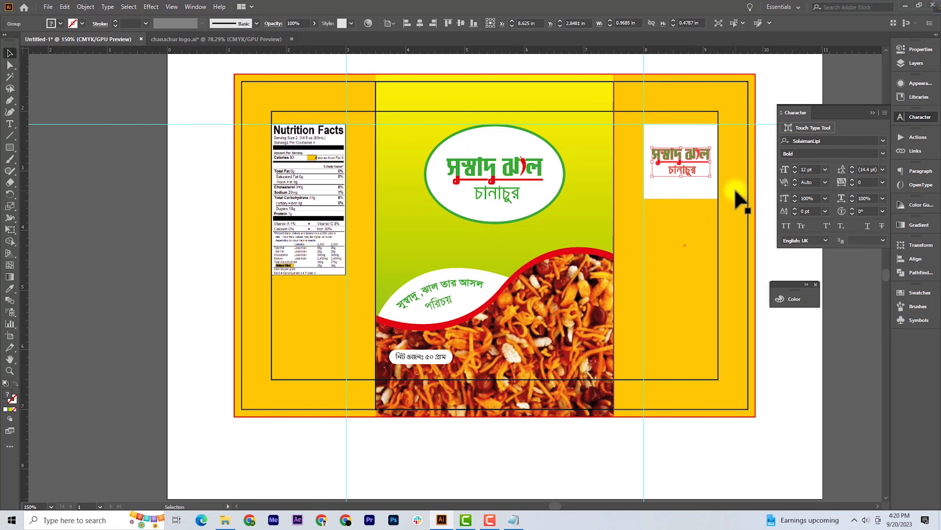
click(856, 297)
scroll(593, 269, right, 2)
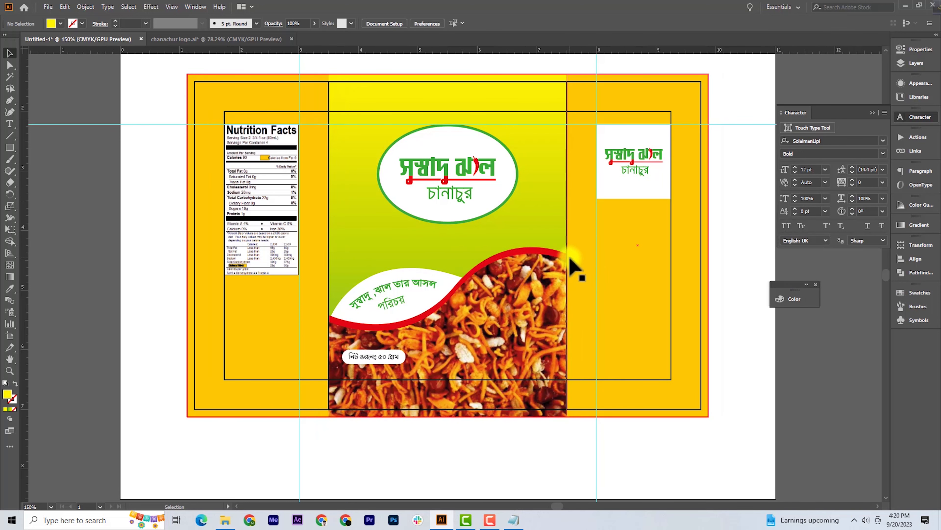
- Copy "সরাসরি সূর্যের আলো থেকে দূরে ঠান্ডা ও শুষ্ক স্থানে রাখুন" from Chanachur.txt into the artwork, set it in SolaimanLipi and move it below the packet
click(514, 519)
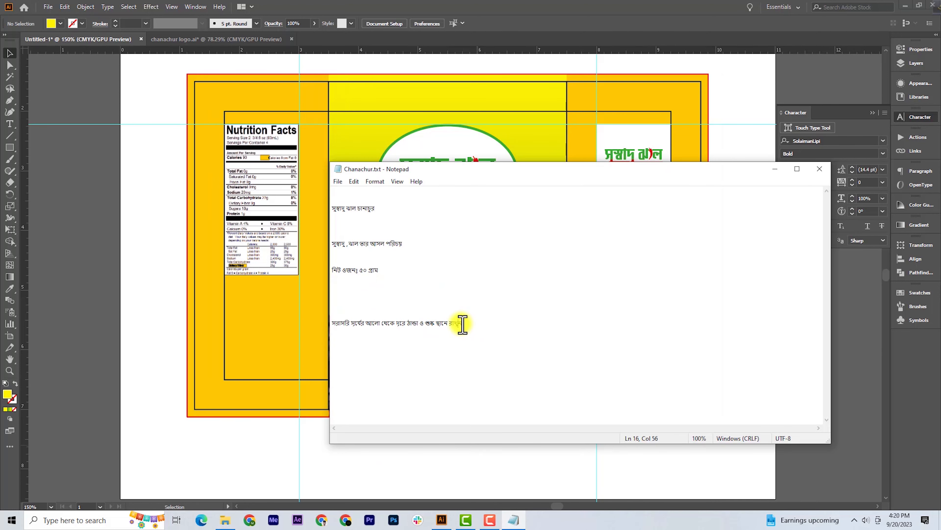
click(8, 53)
text(সরাসরি সূর্যের আলো থেকে দূরে ঠান্ডা ও শুষ্ক স্থানে রাখুন)
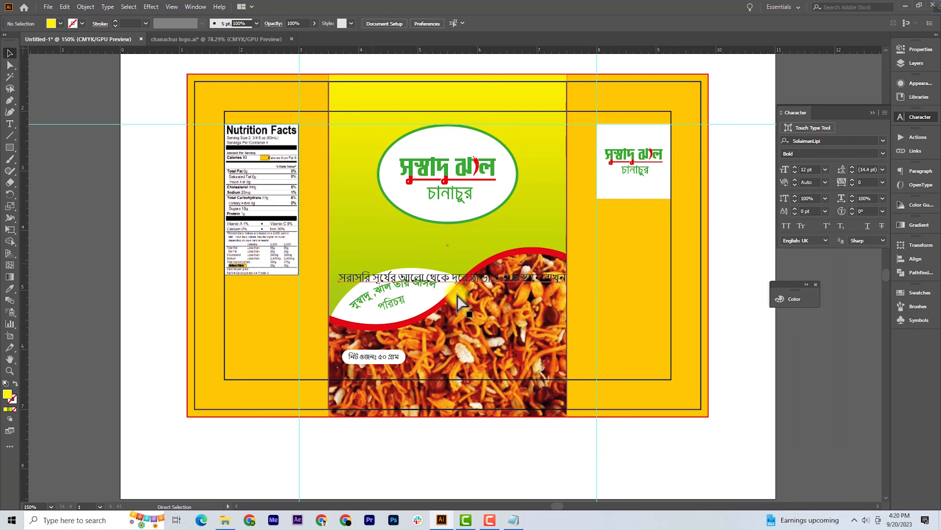
click(388, 22)
click(385, 71)
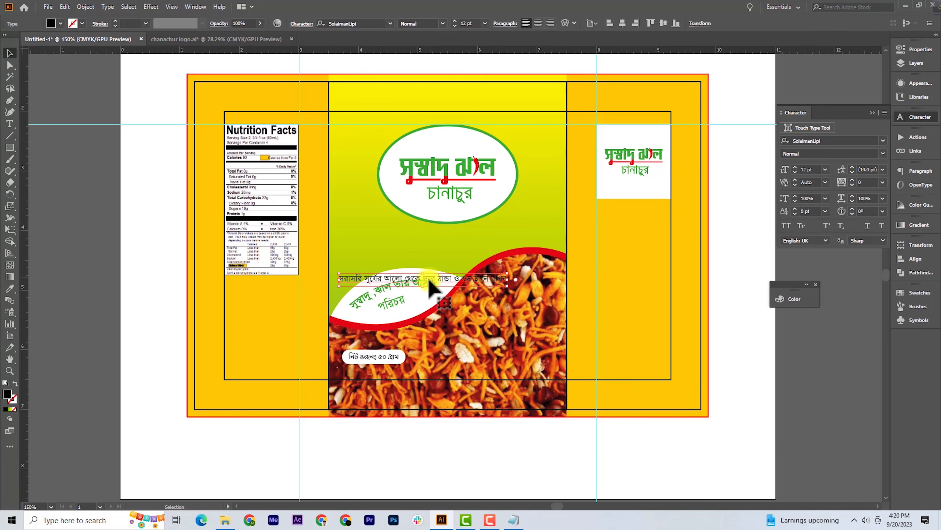
click(693, 479)
click(674, 450)
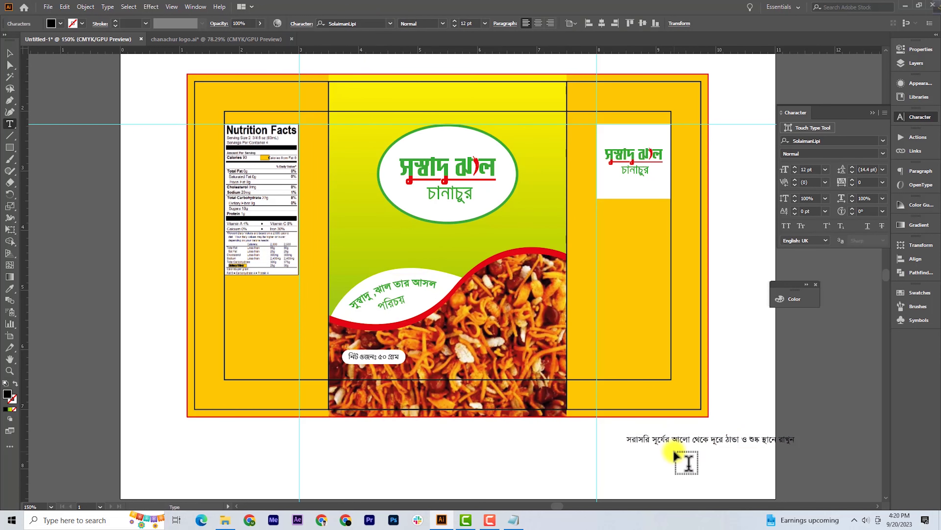
- Arrange the storage text as three centred bold lines with 13 pt leading beneath the white logo square on the right panel
click(10, 55)
click(538, 23)
drag(630, 445, 679, 227)
click(871, 168)
text(13)
key(Return)
click(764, 362)
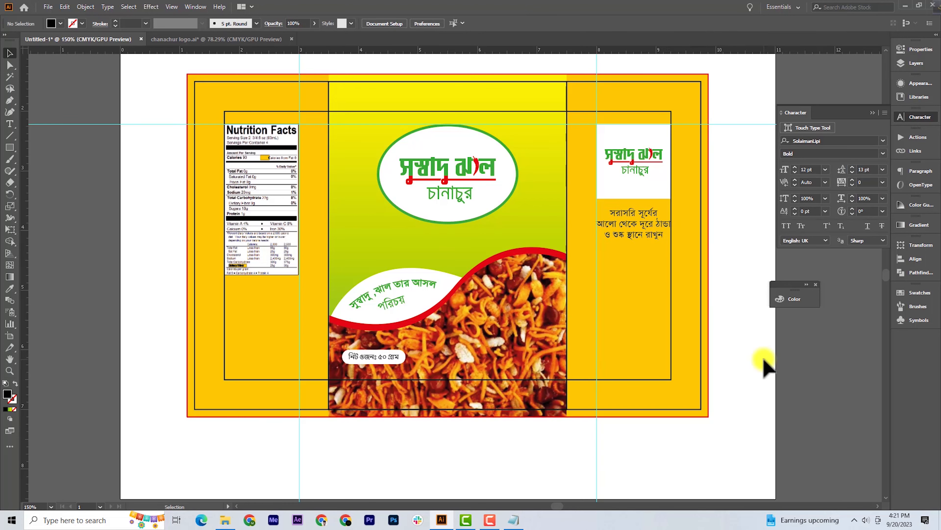
- Place the BSTI logo image, embed it, scale it to about 1.25 in wide and position it below the storage text
click(226, 520)
scroll(630, 358, down, 5)
drag(715, 345, 606, 326)
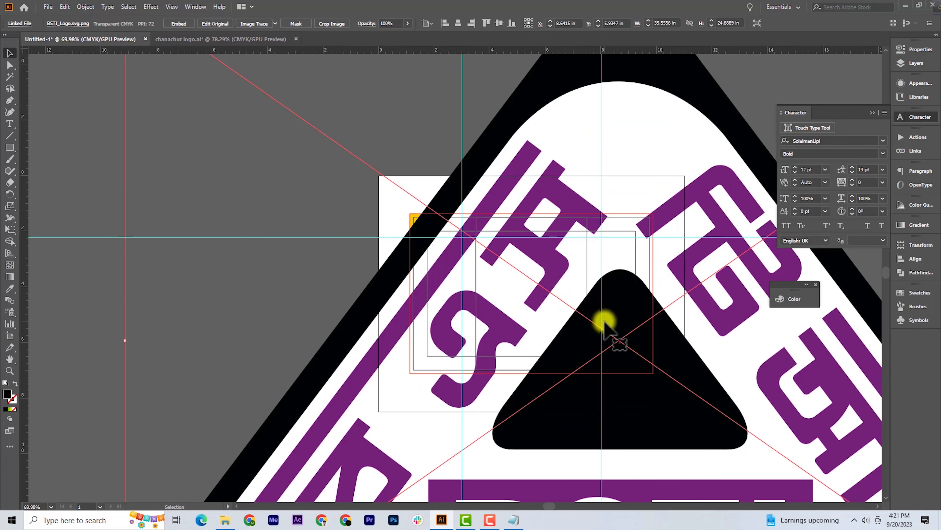
drag(125, 340, 560, 337)
drag(719, 326, 507, 293)
click(178, 24)
drag(622, 500, 622, 336)
key(ctrl+0)
drag(668, 288, 586, 299)
drag(620, 287, 614, 286)
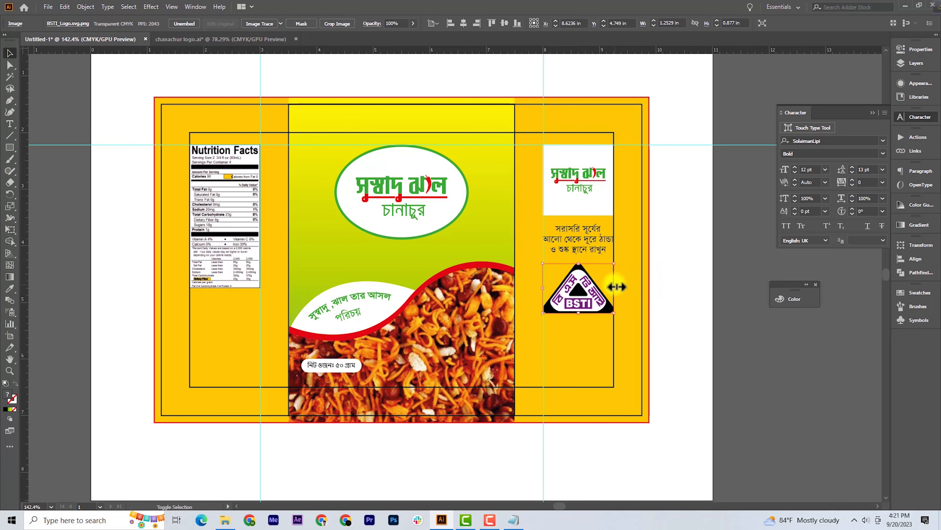
click(690, 319)
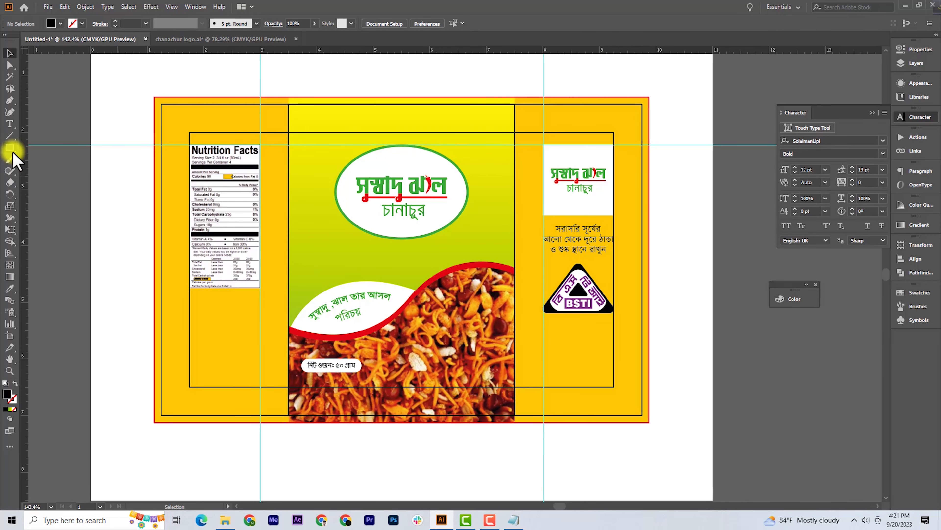
- Draw a white rectangle below the BSTI logo, spanning from the vertical guide to the inner margin line
drag(592, 365, 614, 371)
click(60, 23)
click(32, 42)
- Place Bar-code.png, embed it, scale it to about 1.07 × 0.60 in and centre it over the white rectangle
click(225, 520)
drag(361, 362, 480, 415)
drag(458, 107, 473, 362)
click(168, 24)
drag(506, 468, 603, 406)
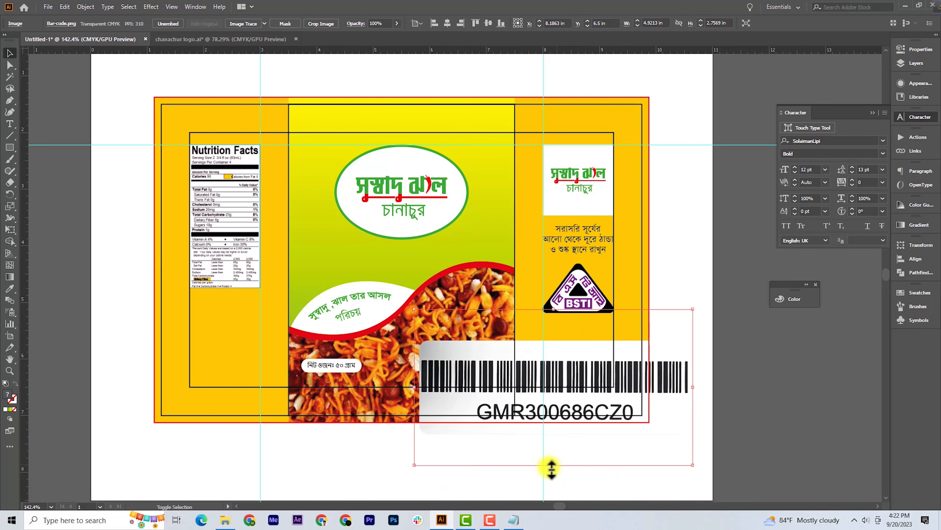
drag(551, 466, 554, 401)
drag(556, 393, 580, 366)
drag(602, 359, 608, 358)
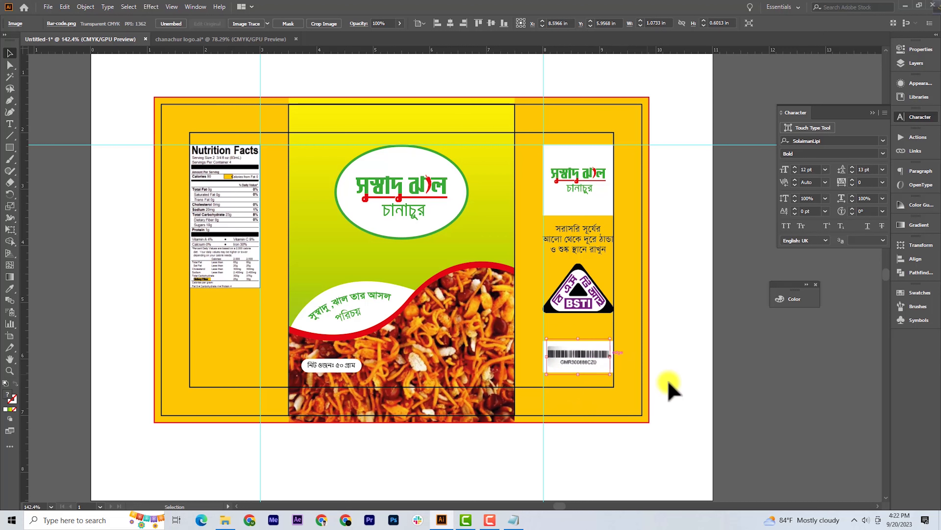
click(744, 395)
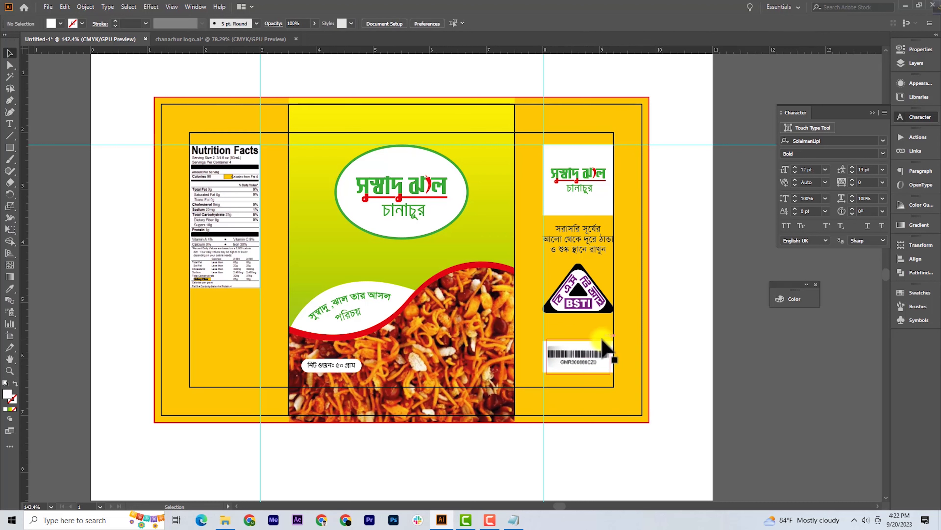
- Draw a small white square below the Nutrition Facts image on the left panel
click(10, 147)
click(52, 145)
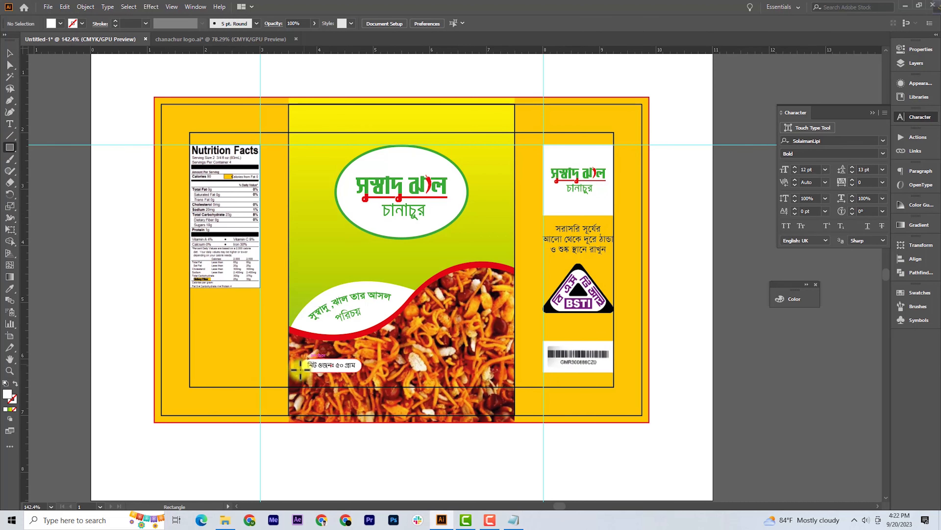
drag(203, 336, 242, 329)
- Place the QR code image inside the small white square at about 0.69 in wide and centre it there
key(ctrl+shift+p)
click(335, 100)
click(406, 292)
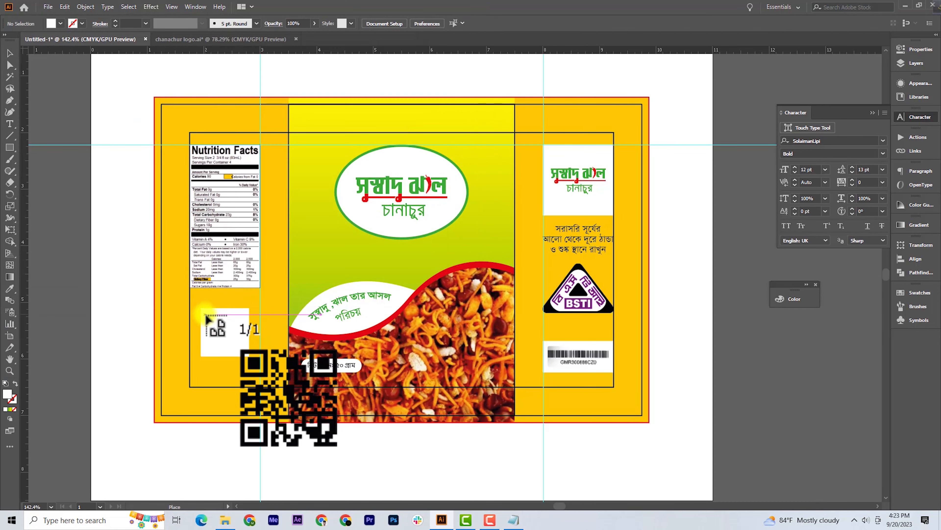
drag(203, 312, 246, 355)
key(Up)
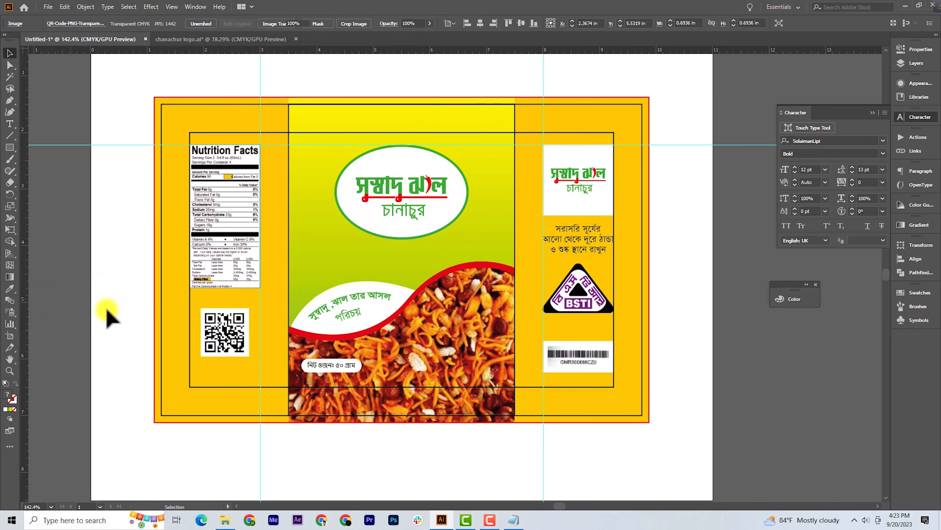
click(106, 310)
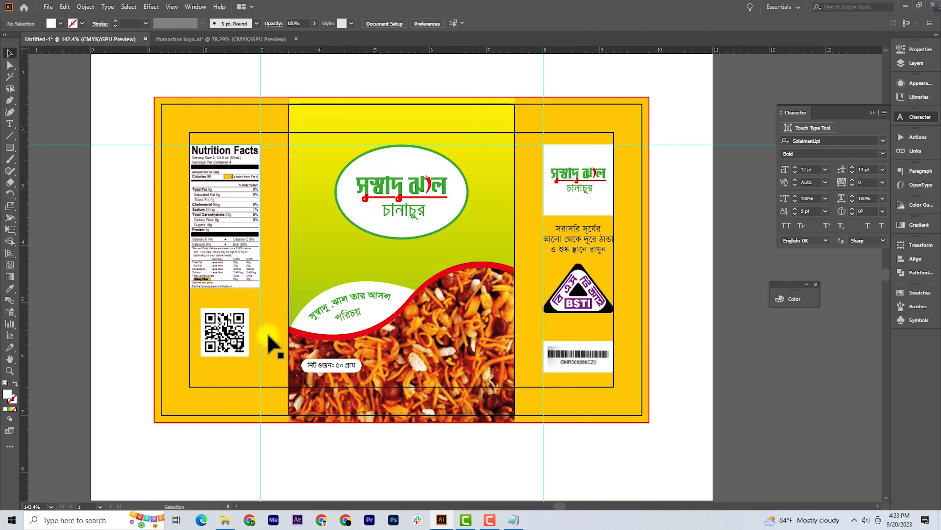
- Place a horizontal guide along the barcode rectangle's lower edge and lower the white square and QR code so they rest on it
drag(598, 370, 598, 373)
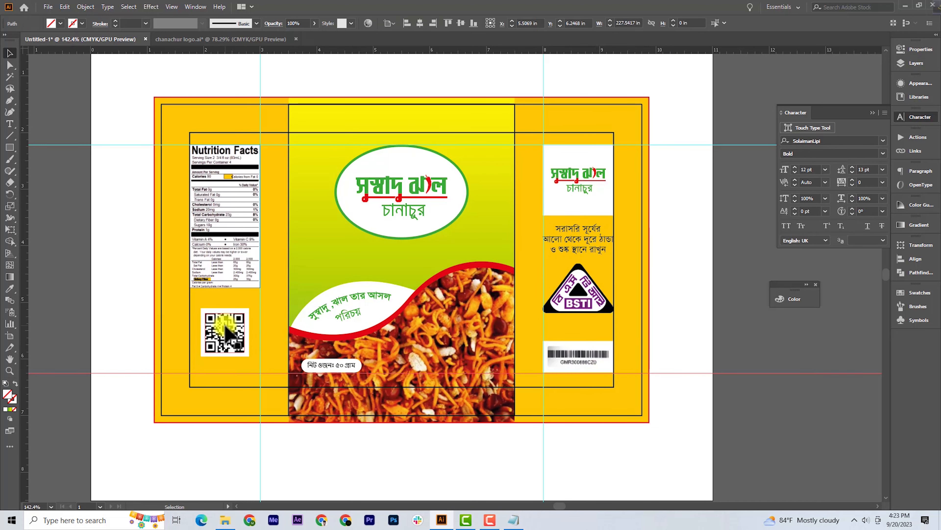
click(237, 310)
key(Down)
key(Down)
key(shift+Down)
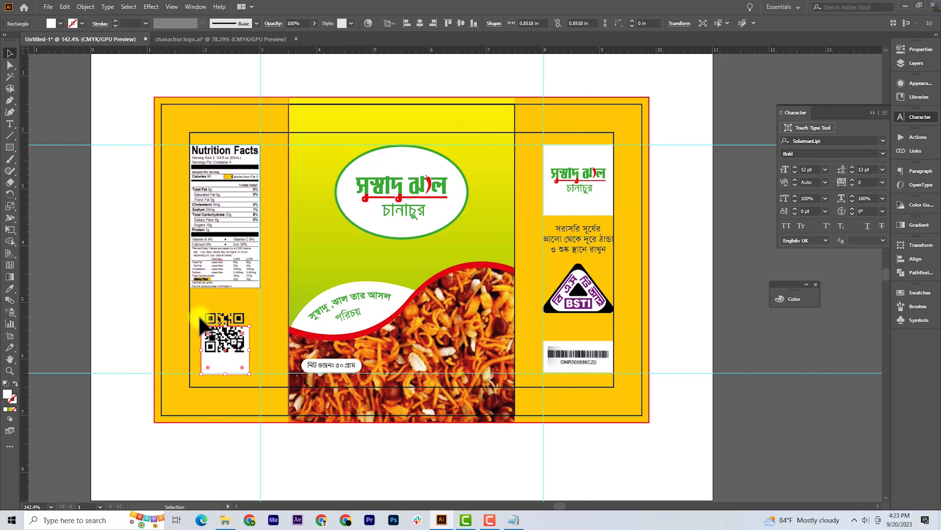
drag(232, 331, 231, 344)
click(64, 180)
- Copy the three-line storage text to the left panel, between the Nutrition Facts image and the QR code, at 10.82 pt
drag(584, 243, 227, 297)
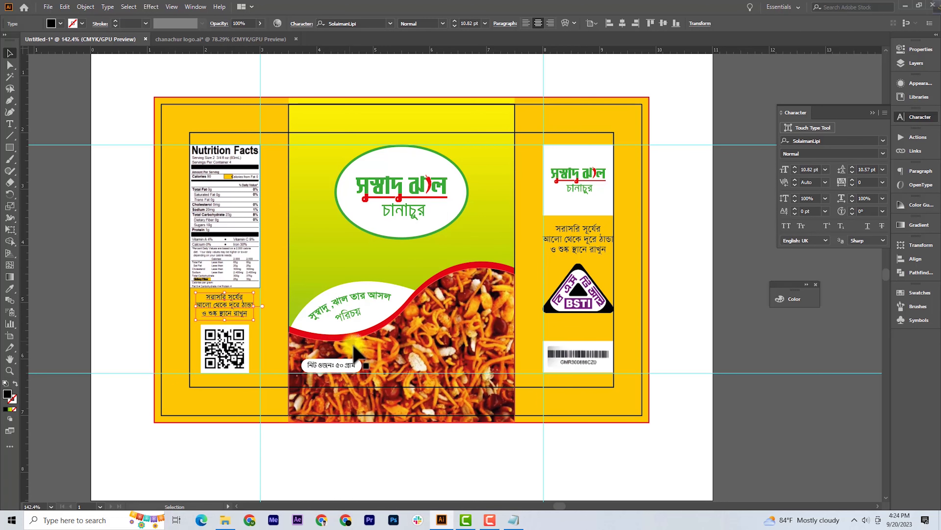
click(76, 295)
drag(477, 306, 452, 307)
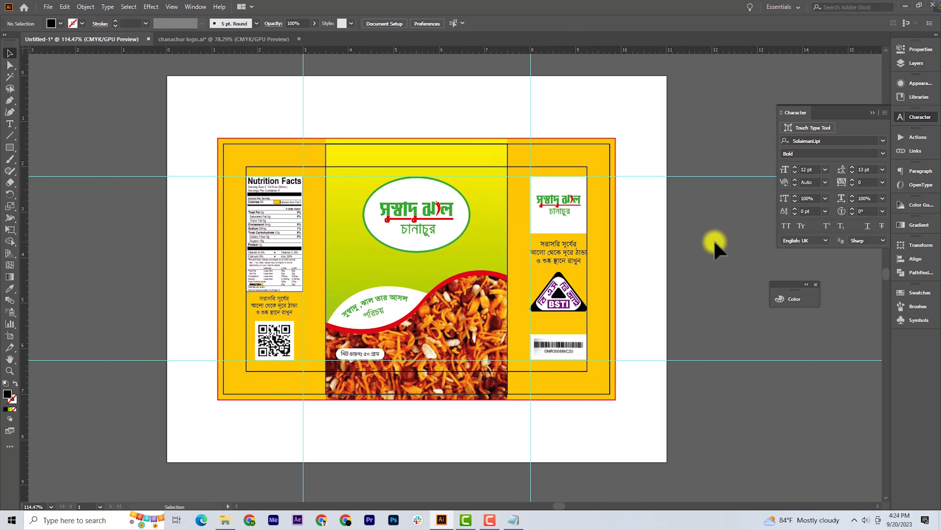
- Delete the two horizontal guides and the two vertical guides around the packet layout
drag(606, 234, 563, 227)
scroll(533, 354, down, 1)
drag(178, 323, 166, 140)
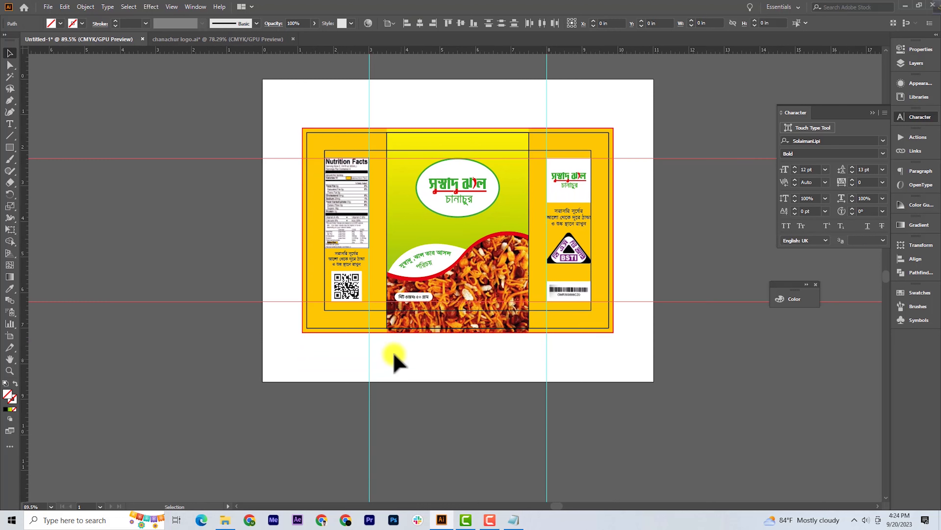
key(Delete)
drag(307, 403, 604, 473)
key(Delete)
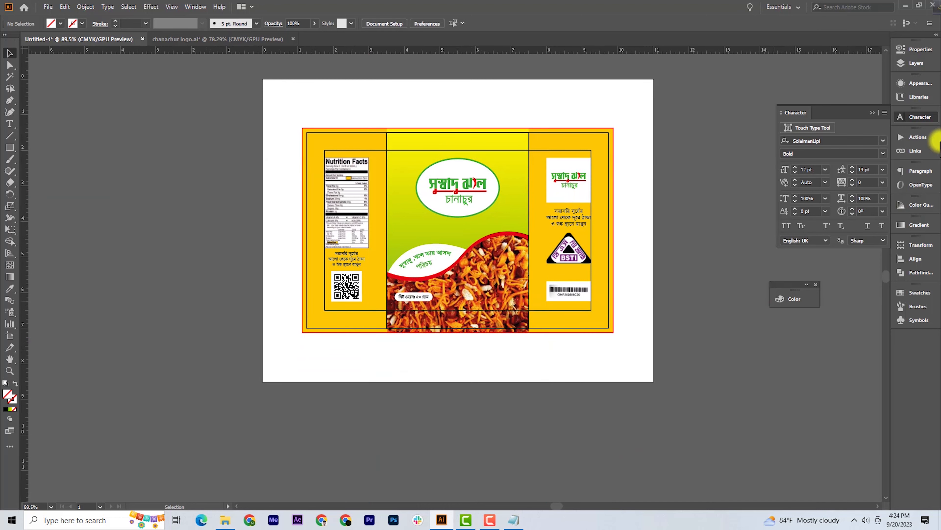
- Delete the inner margin rectangle and the front-panel outline rectangle from the Deline layer
click(899, 67)
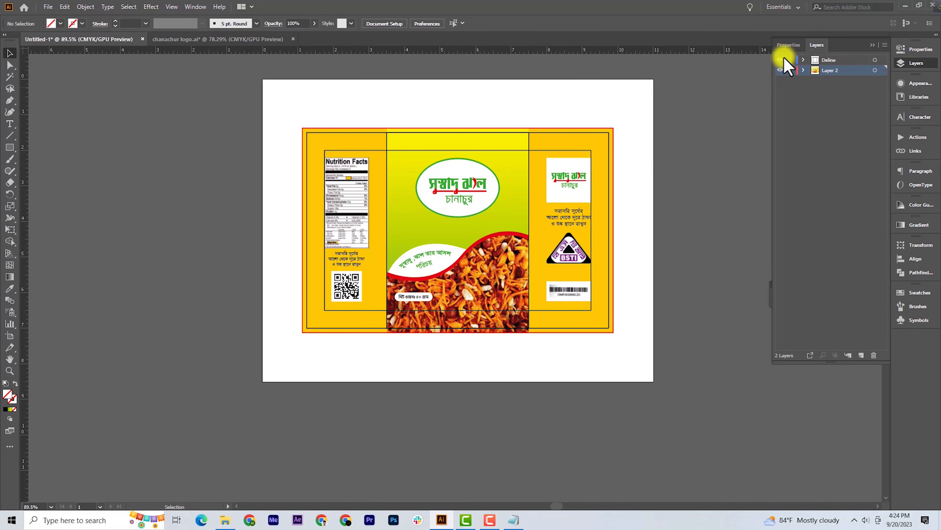
click(803, 59)
click(875, 91)
key(Delete)
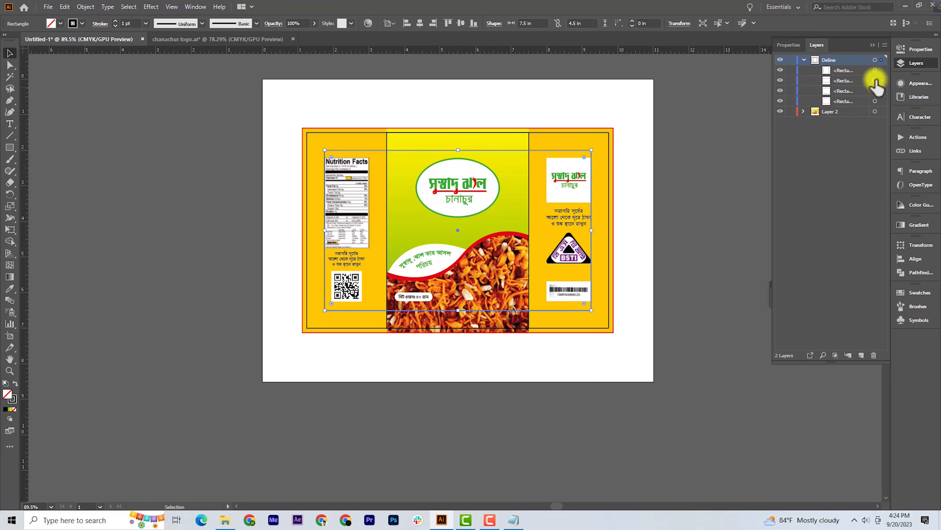
click(874, 81)
key(Delete)
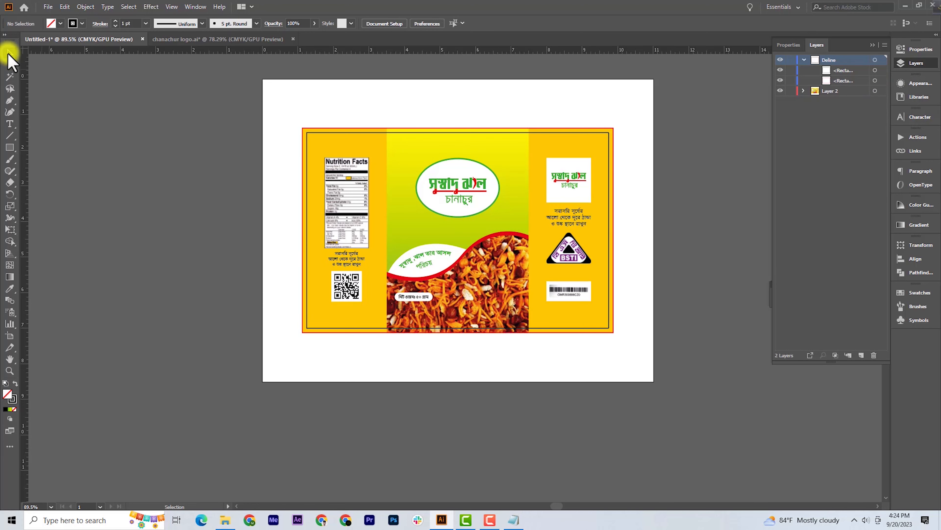
click(803, 59)
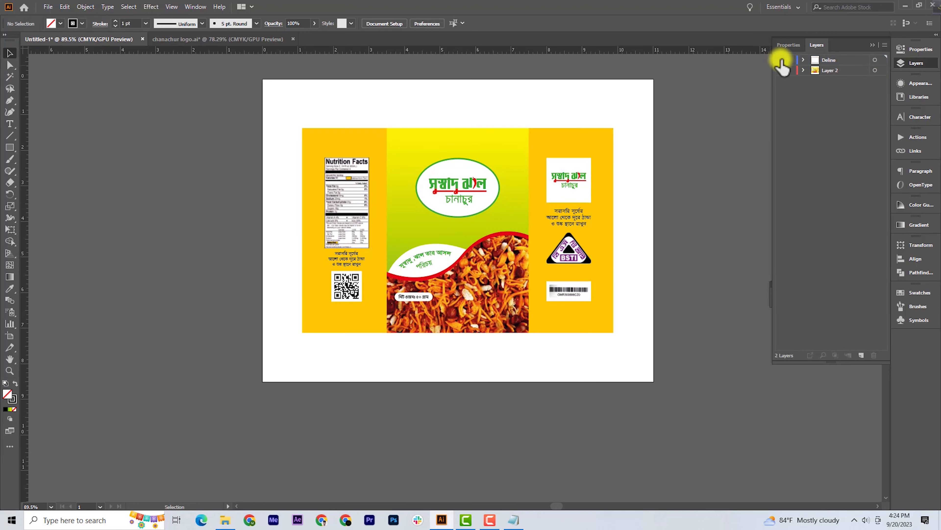
- Place a copy of the front panel's yellow-green gradient rectangle on the pasteboard beside the artboard
scroll(532, 206, up, 1)
click(517, 193)
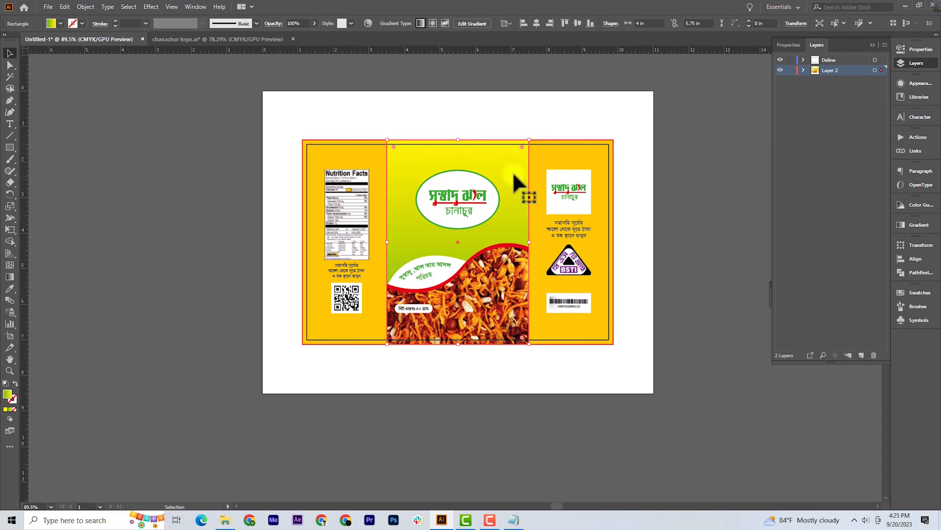
drag(514, 175, 228, 168)
- Open white_linen_texture.eps from the white-linen-texture.zip archive in the Downloads folder
click(225, 520)
scroll(389, 115, up, 5)
click(390, 115)
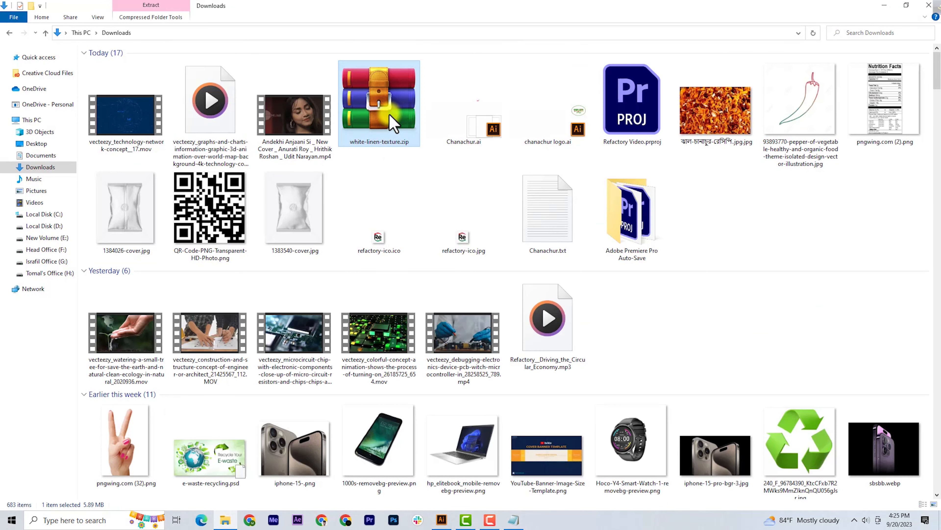
double_click(390, 115)
click(544, 216)
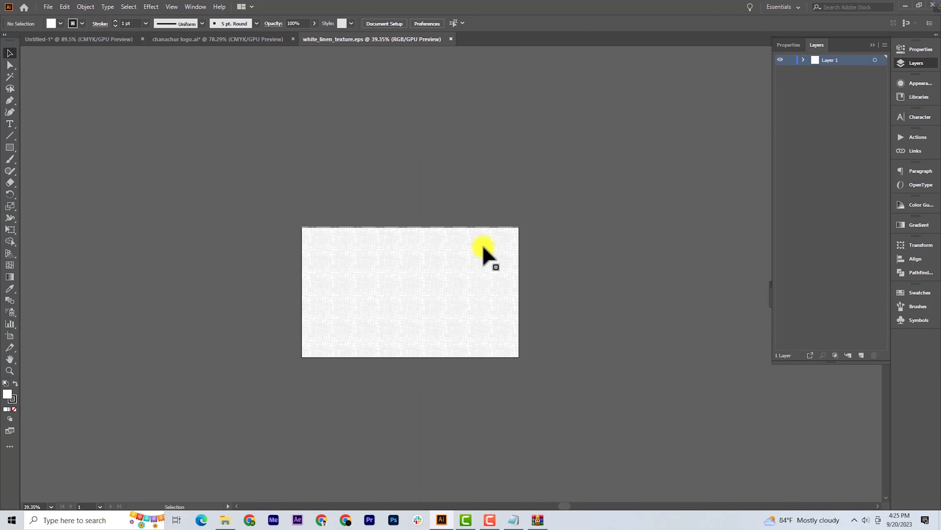
- Separate the linen pattern group from its clip group, cut it and paste it into the packet document
drag(407, 248, 413, 269)
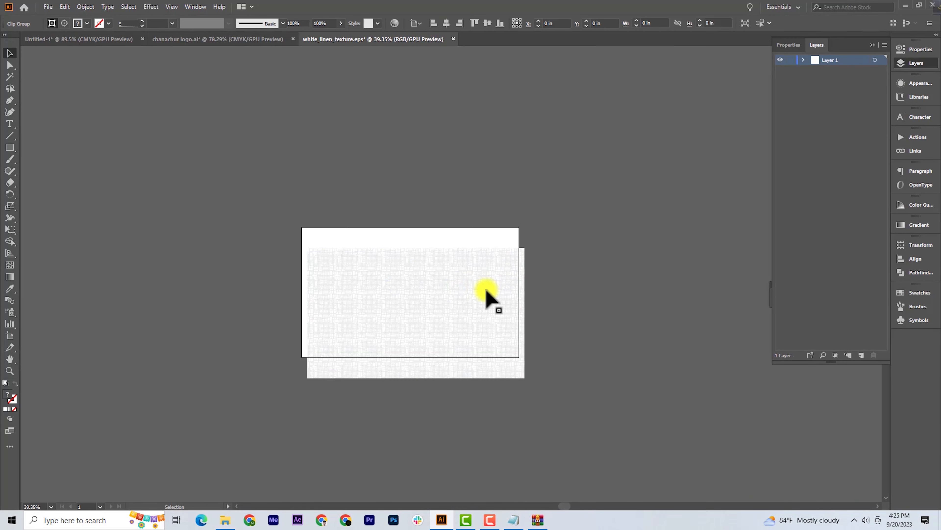
drag(487, 291, 439, 295)
click(571, 290)
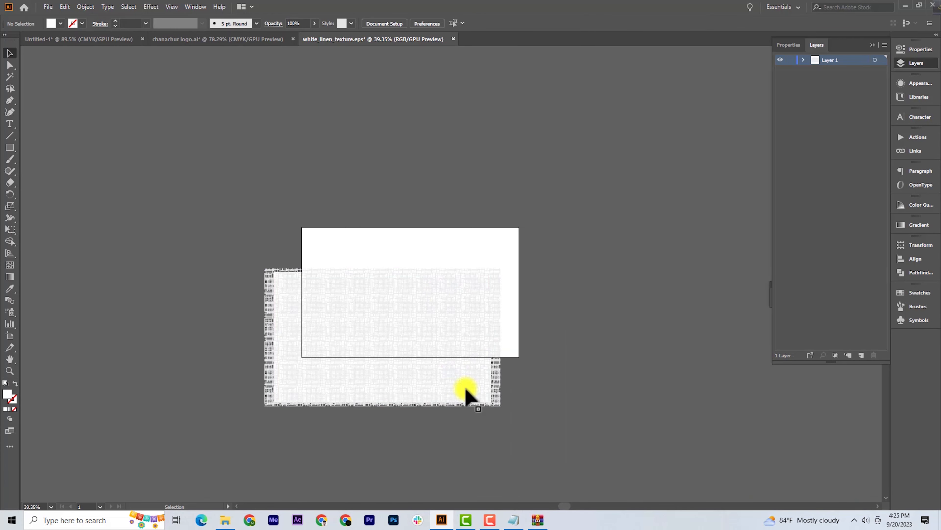
drag(466, 391, 262, 198)
click(238, 282)
click(274, 178)
key(ctrl+x)
key(ctrl+Tab)
key(ctrl+v)
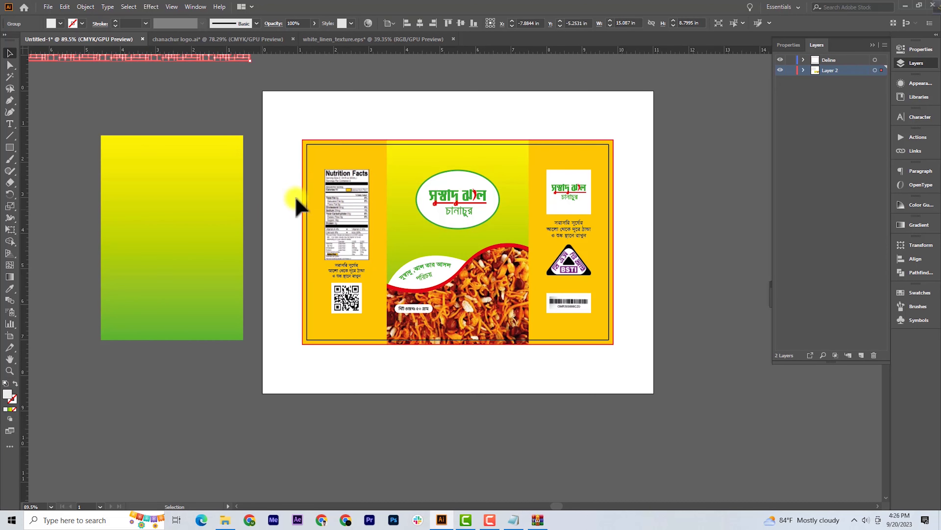
- Move the pasted linen pattern so that it fully covers the gradient rectangle copy beside the artboard
scroll(315, 152, up, 3)
key(ctrl+space)
drag(356, 149, 315, 133)
drag(269, 113, 276, 382)
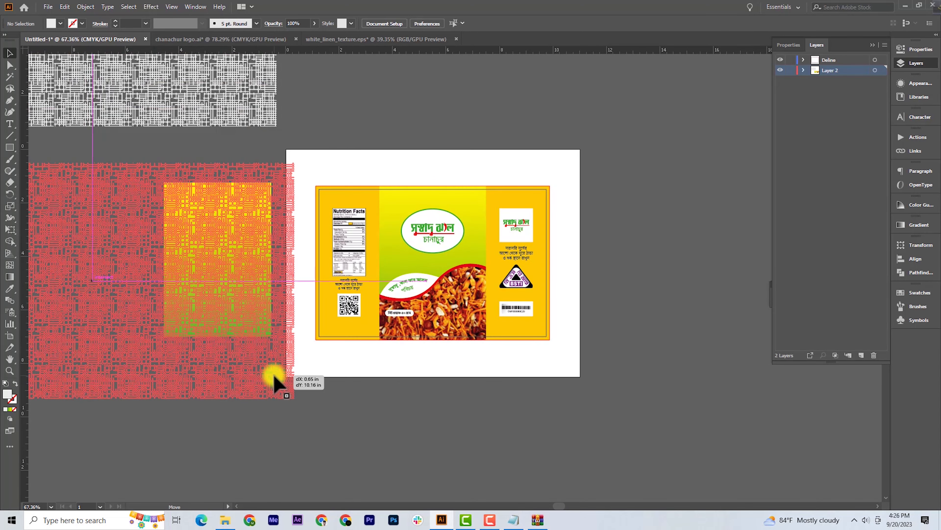
drag(252, 188, 252, 189)
- Send the linen pattern behind the gradient copy, clip it to that rectangle and centre the result on the packet's front panel
right_click(253, 189)
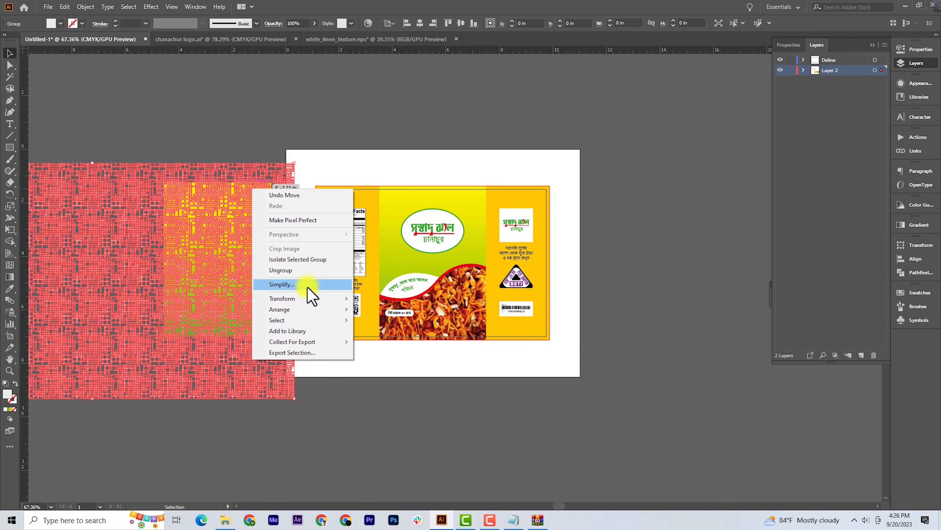
mouse_move(308, 310)
click(370, 340)
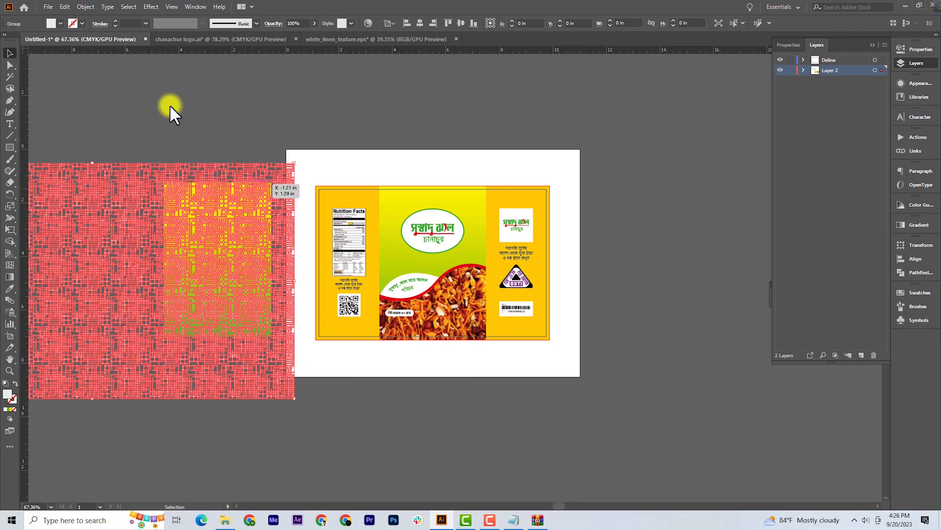
drag(170, 109, 228, 233)
right_click(230, 234)
click(286, 321)
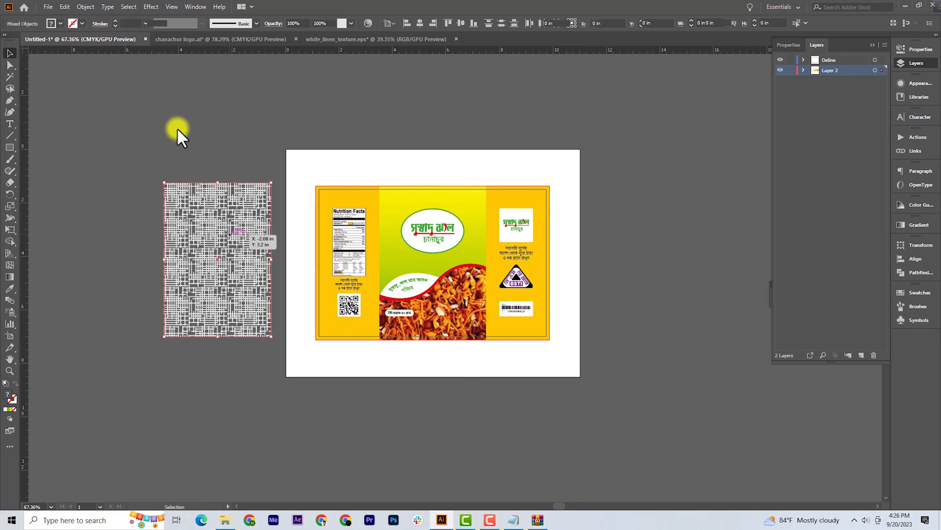
click(488, 23)
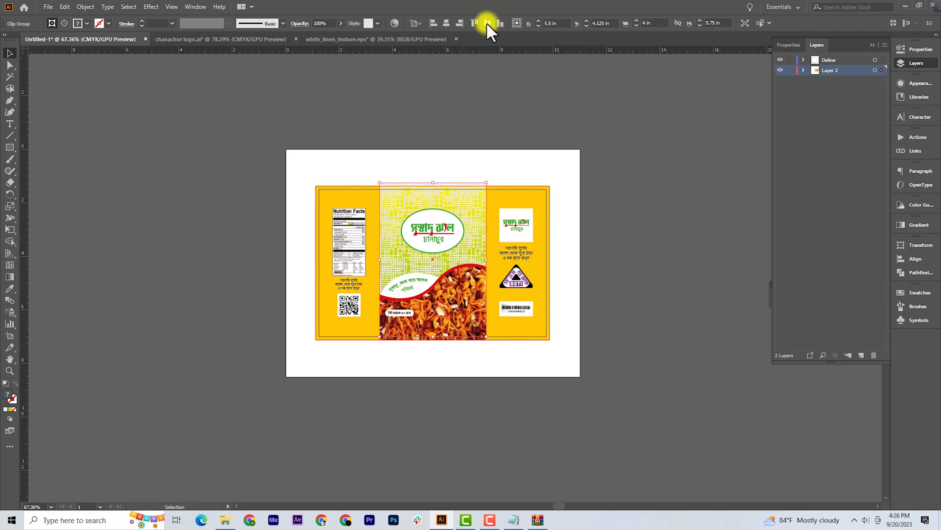
click(488, 23)
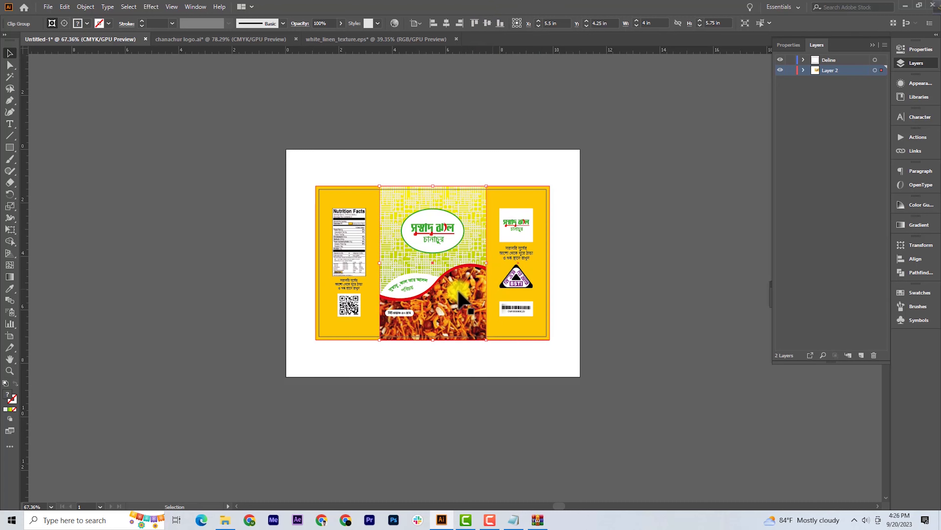
- Adjust the clipped linen texture's transparency settings and lower its opacity so it blends subtly into the front panel's gradient
key(ctrl+equal)
key(ctrl+equal)
click(296, 23)
click(238, 40)
click(227, 74)
click(320, 22)
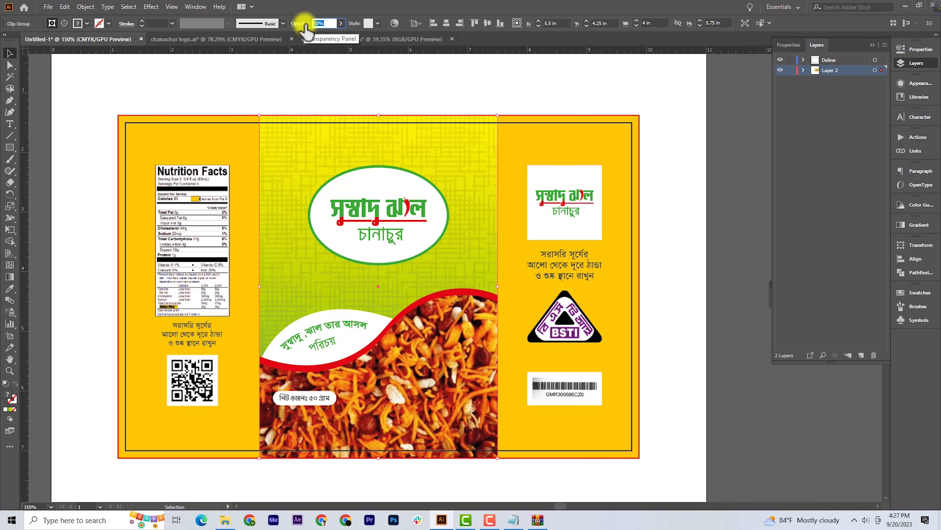
click(740, 241)
key(ctrl+minus)
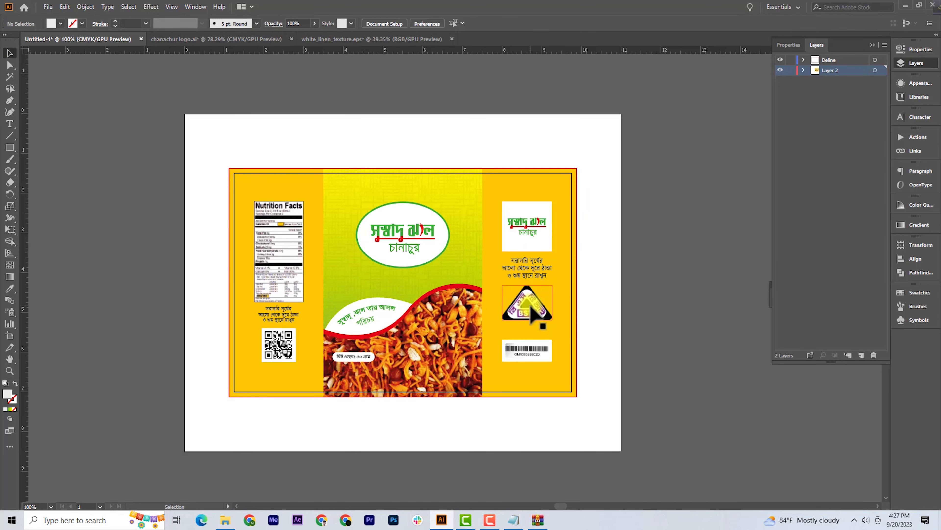
scroll(530, 308, up, 1)
click(873, 45)
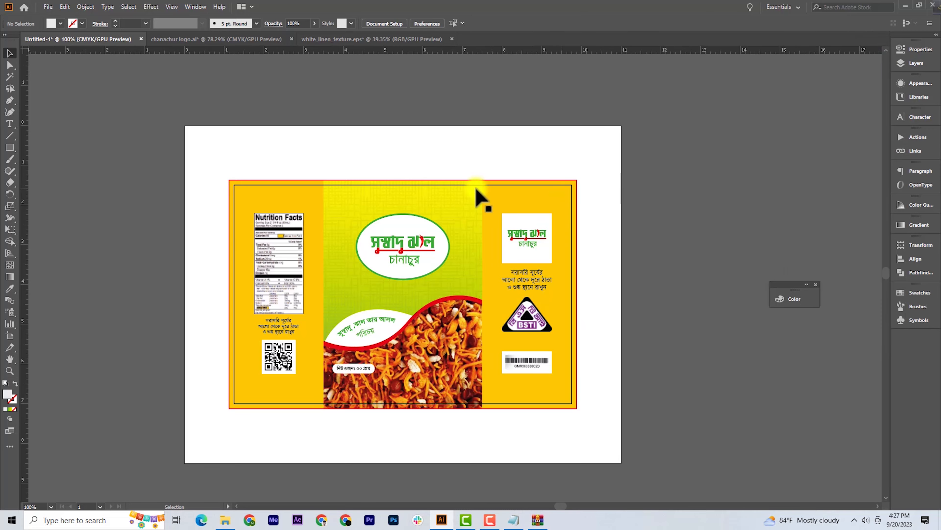
- Export the packet layout for web as a transparent PNG-24 named Chanachur.png in the Downloads folder
key(ctrl+alt+shift+s)
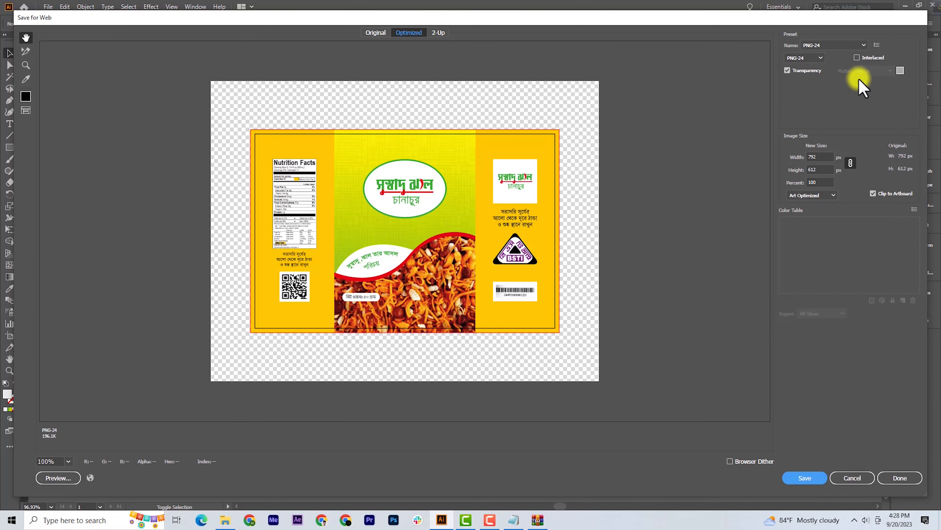
click(804, 478)
click(56, 132)
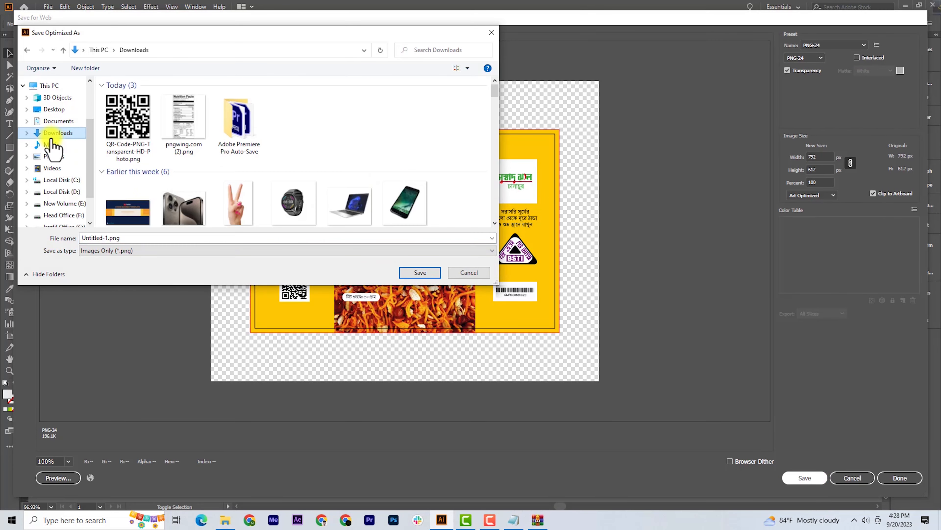
click(109, 237)
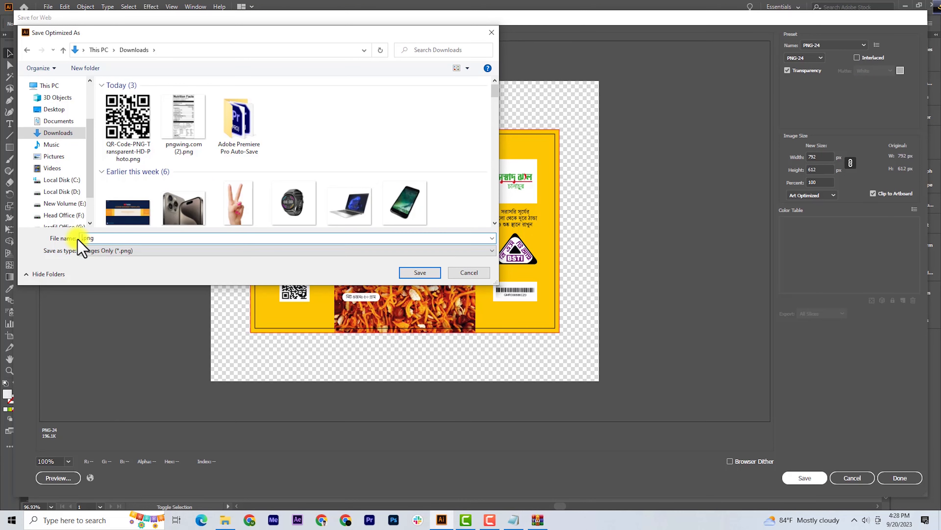
text(ur)
key(Return)
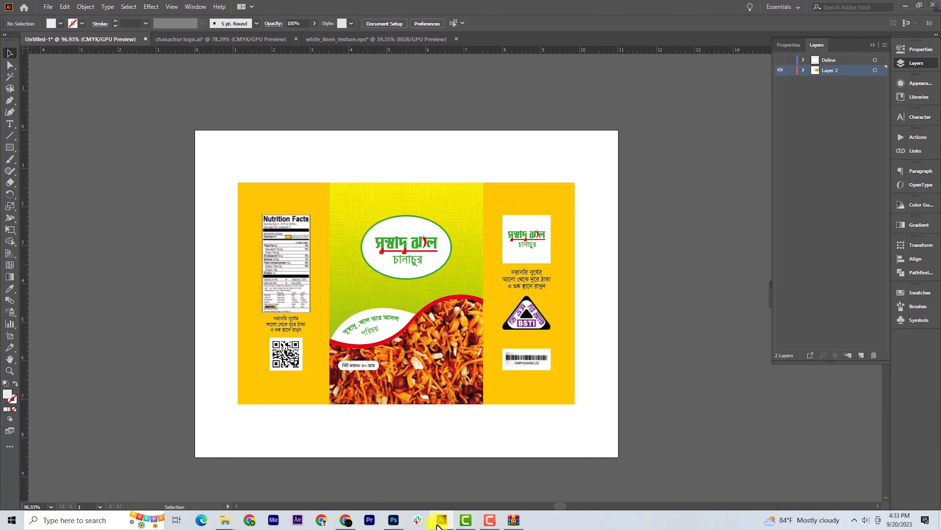
- Open Chanachur.png from the Downloads folder in the image viewer, inspect the exported packet design up close and close it
mouse_move(224, 525)
click(202, 481)
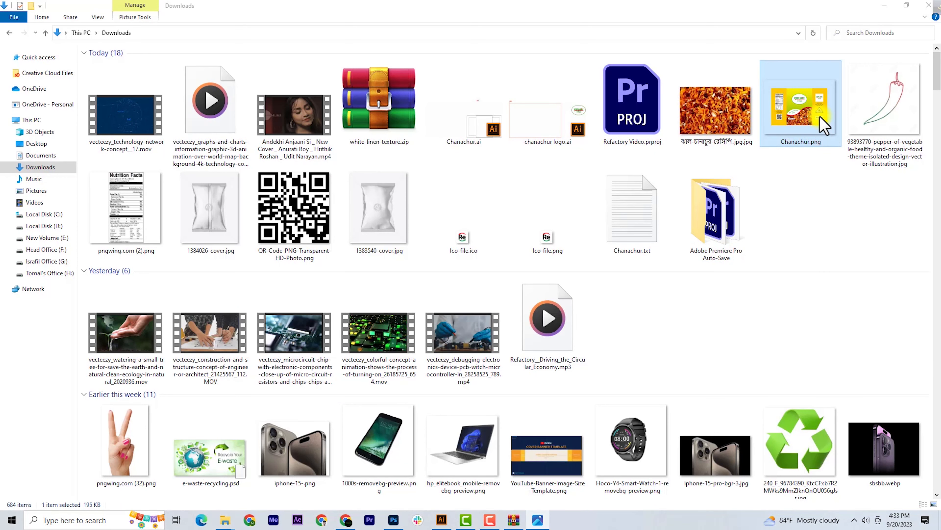
double_click(821, 119)
scroll(494, 274, up, 5)
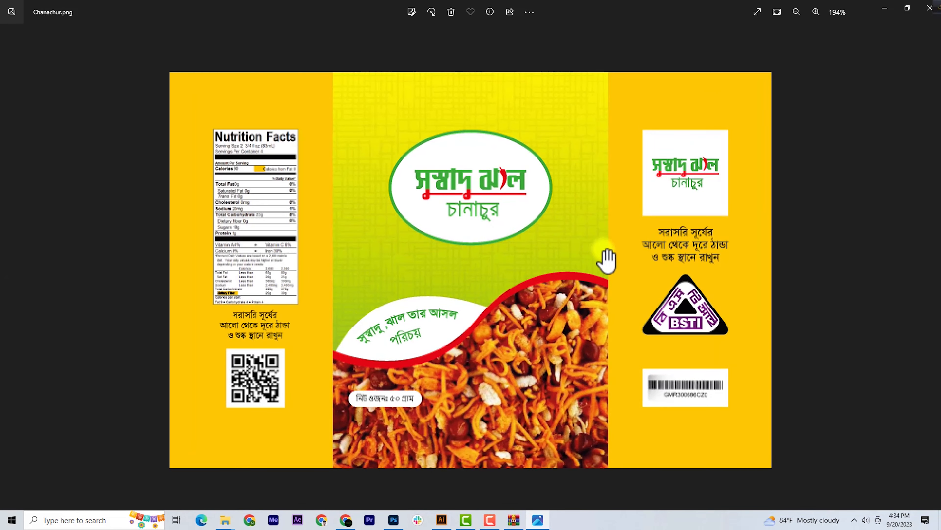
scroll(540, 232, down, 3)
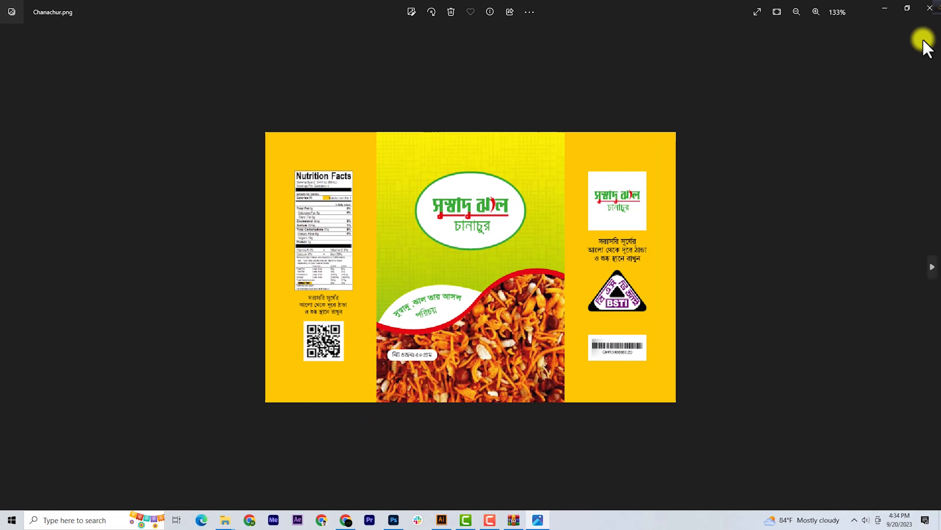
click(930, 7)
- Place Chanachur.png in Photoshop's Rectangle 1.psb, scaled to about 97% so the packet front fills the canvas
drag(807, 124, 453, 281)
drag(454, 223, 454, 146)
drag(453, 330, 452, 419)
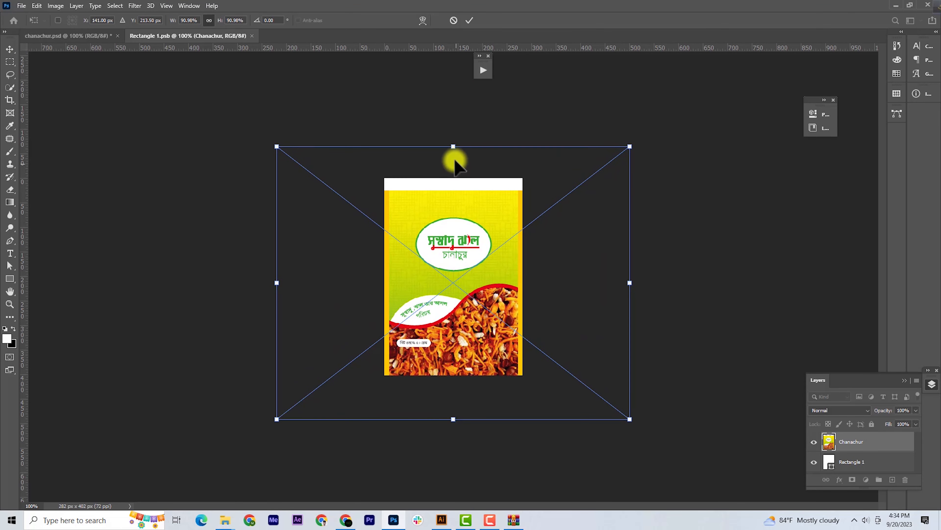
drag(455, 160, 453, 130)
drag(453, 420, 453, 420)
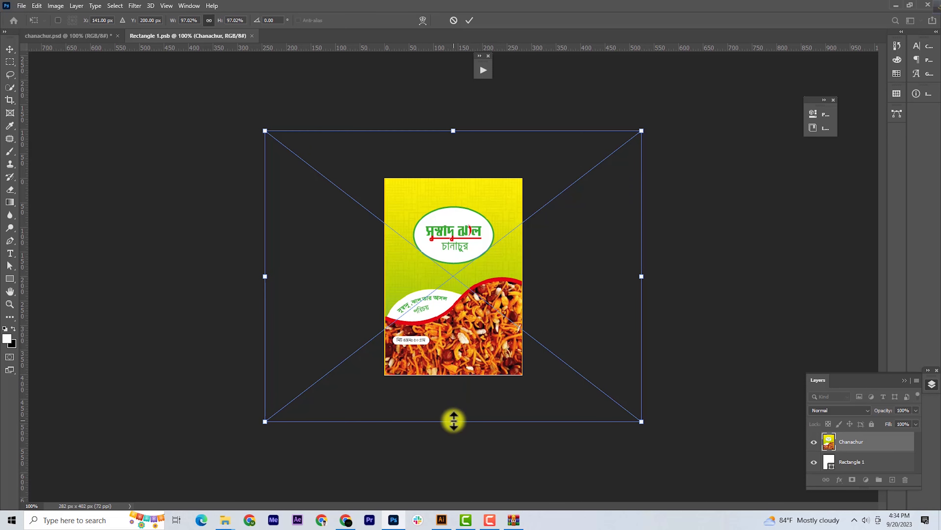
key(Return)
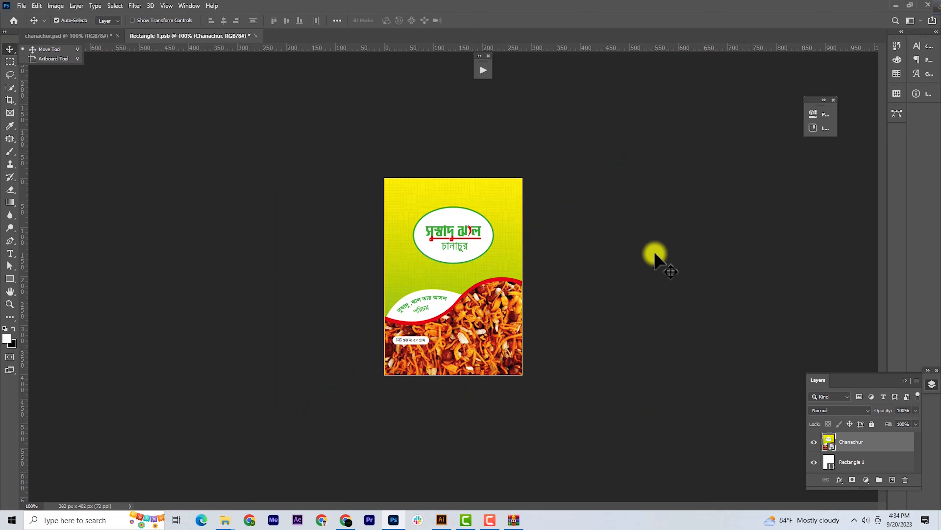
- Save Rectangle 1.psb, return to the chanachur.psd pouch mockup and toggle the artwork layer's visibility to check its effect
key(ctrl+s)
click(86, 35)
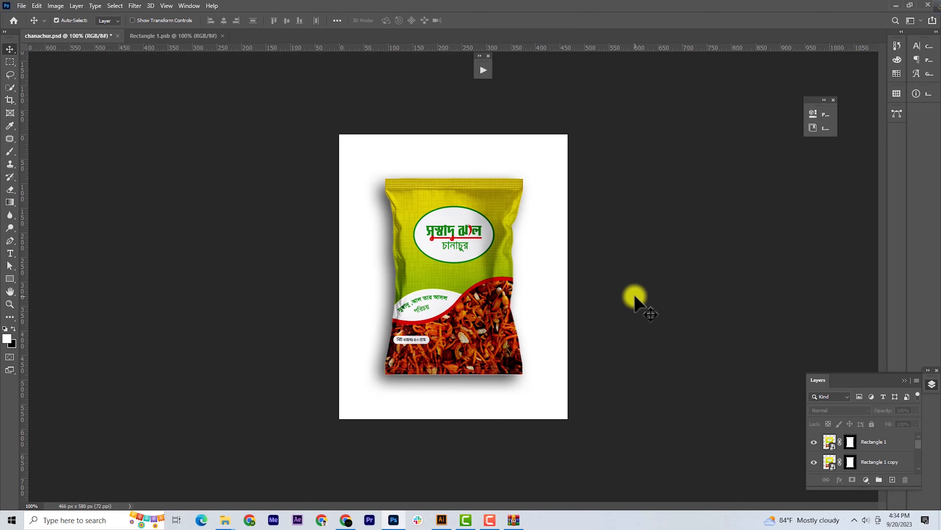
click(814, 462)
click(814, 462)
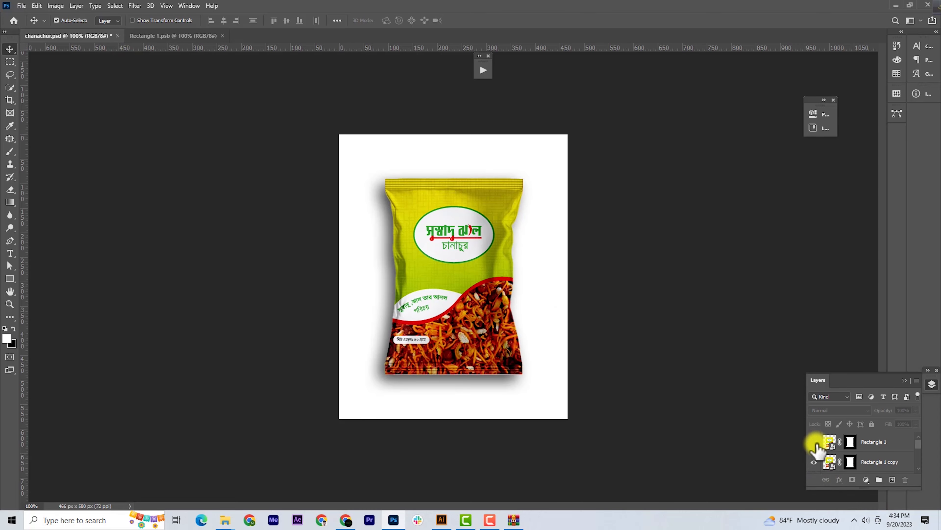